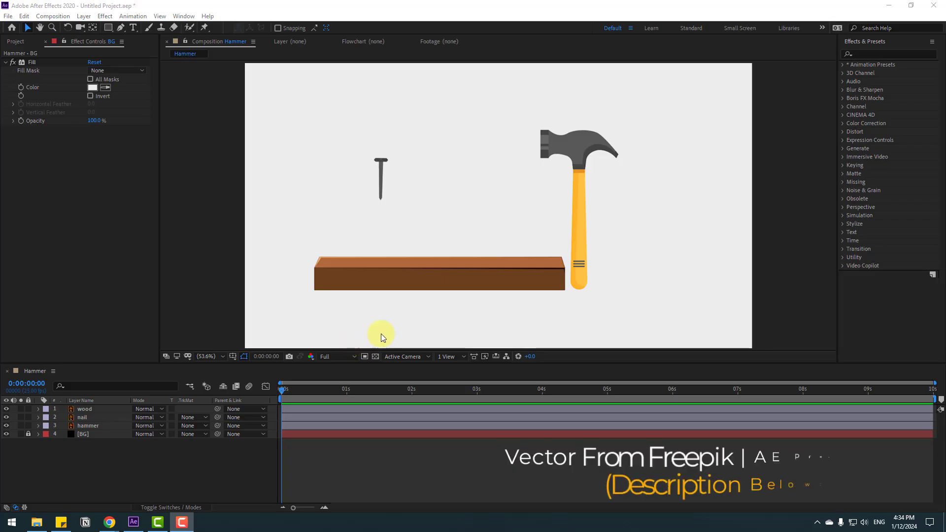
# Move the wood plank to the lower centre of the composition and stand the nail on it, with the nail layer above the wood.
pyautogui.click(82, 408)
pyautogui.moveTo(487, 274); pyautogui.dragTo(554, 290)
pyautogui.click(81, 418)
pyautogui.moveTo(382, 175); pyautogui.dragTo(456, 256)
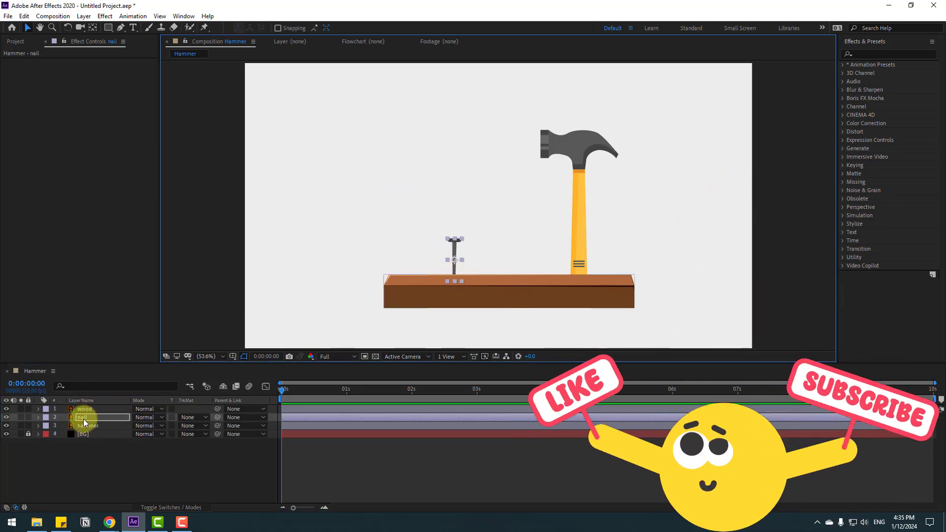
pyautogui.moveTo(82, 417); pyautogui.dragTo(101, 409)
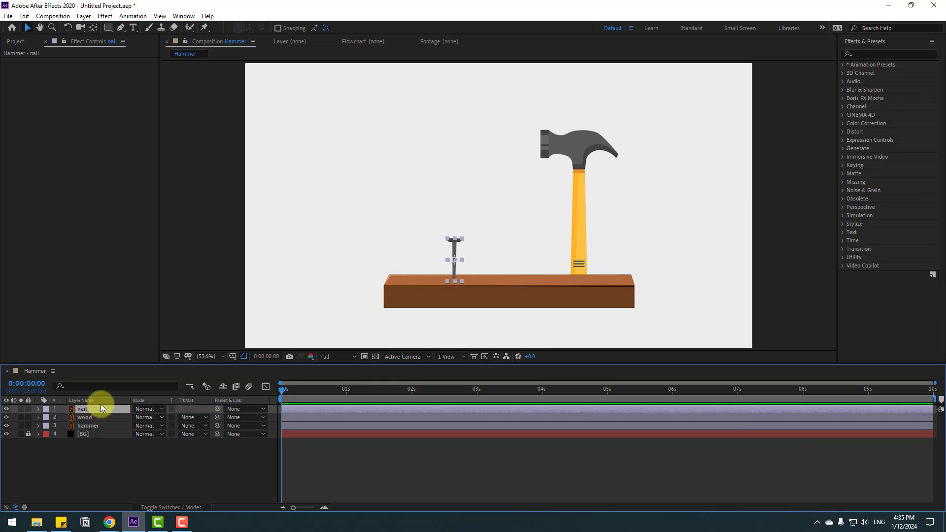
pyautogui.moveTo(454, 261); pyautogui.dragTo(438, 260)
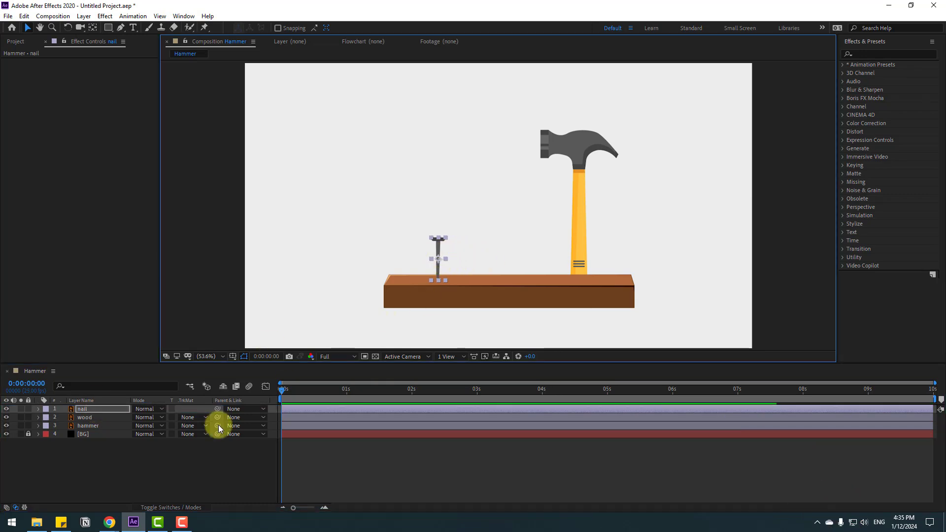
# Move the hammer's anchor point down to the stripes near the handle's end and place the hammer layer on top of the stack.
pyautogui.click(83, 426)
pyautogui.click(92, 27)
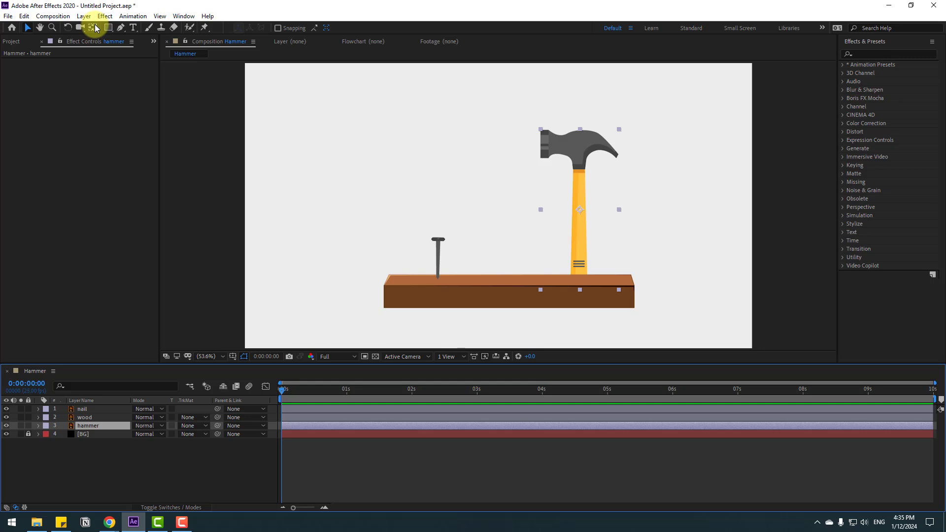
pyautogui.moveTo(581, 211); pyautogui.dragTo(579, 268)
pyautogui.click(28, 28)
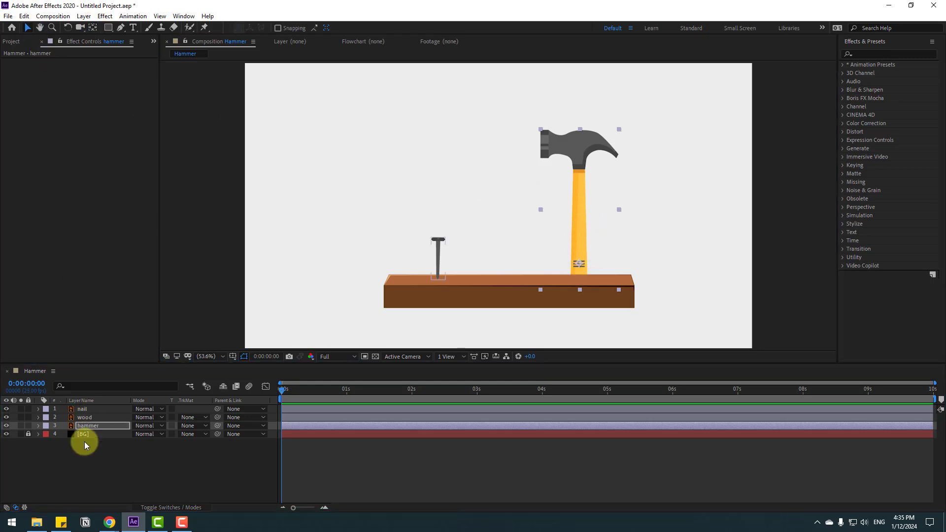
pyautogui.moveTo(81, 427); pyautogui.dragTo(91, 409)
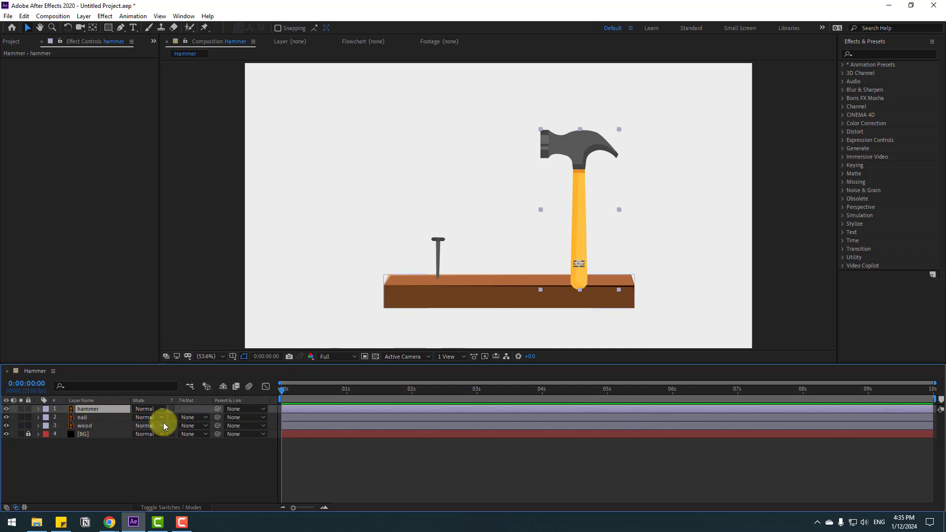
# Rotate the hammer to -90° and position it so its striking face rests on the nail head.
pyautogui.press('r')
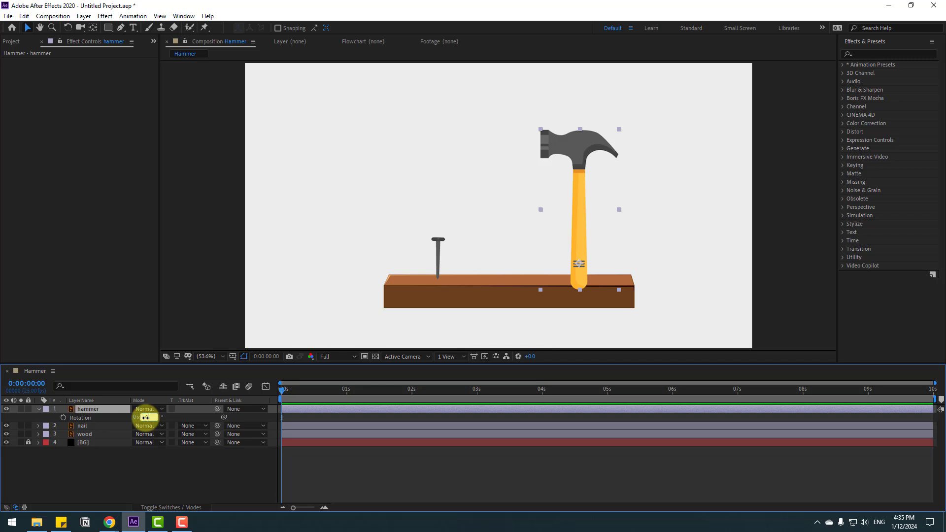
pyautogui.moveTo(145, 417); pyautogui.dragTo(165, 429)
pyautogui.moveTo(456, 300); pyautogui.dragTo(444, 230)
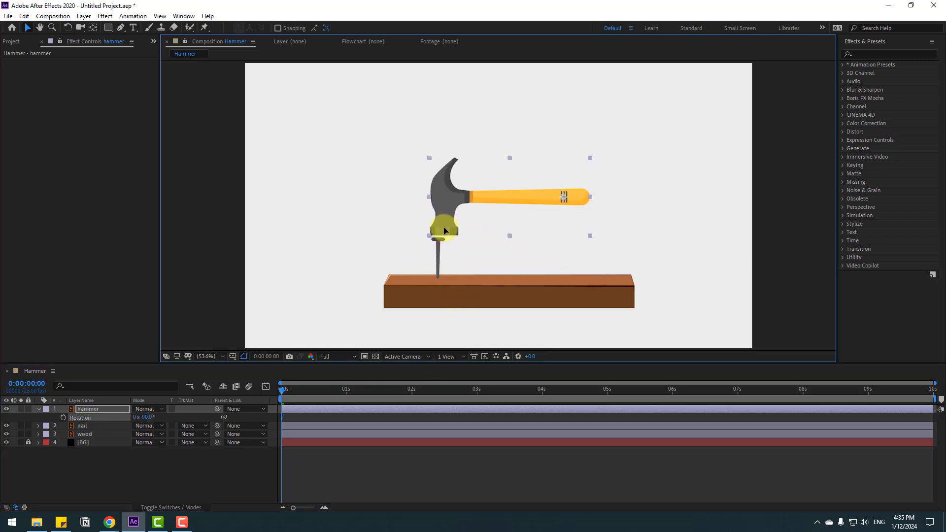
pyautogui.scroll(2, 439, 270)
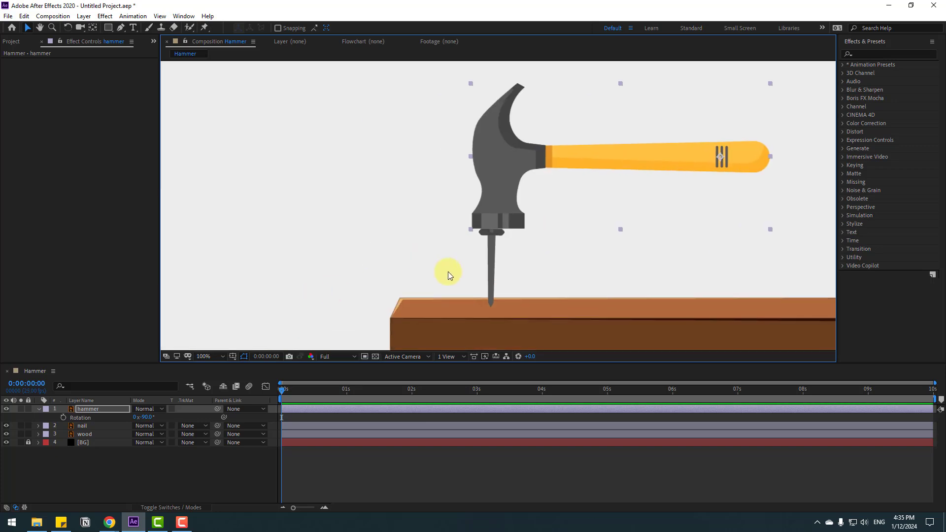
pyautogui.scroll(2, 509, 232)
pyautogui.scroll(-6, 506, 232)
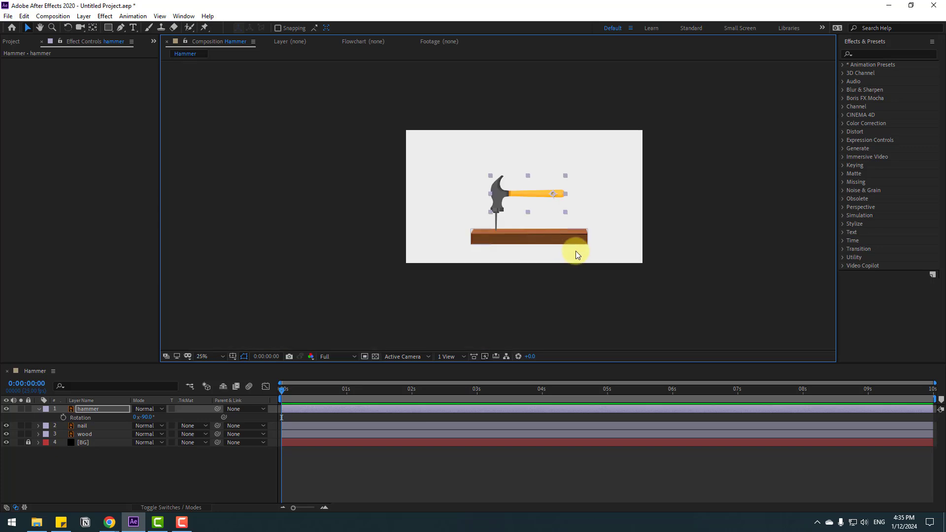
pyautogui.scroll(2, 500, 277)
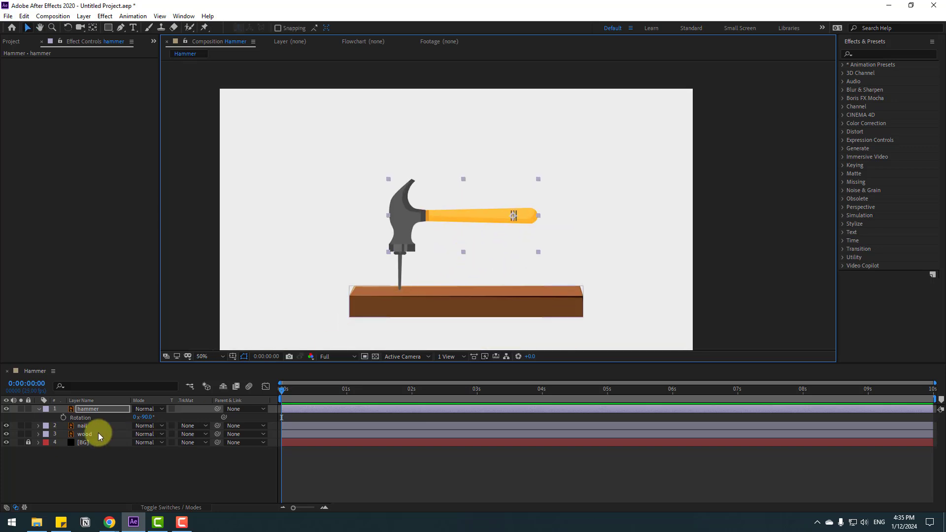
# Keyframe the hammer's rotation from 73° at 0 seconds to -90° at 1 second and preview the swing.
pyautogui.click(64, 418)
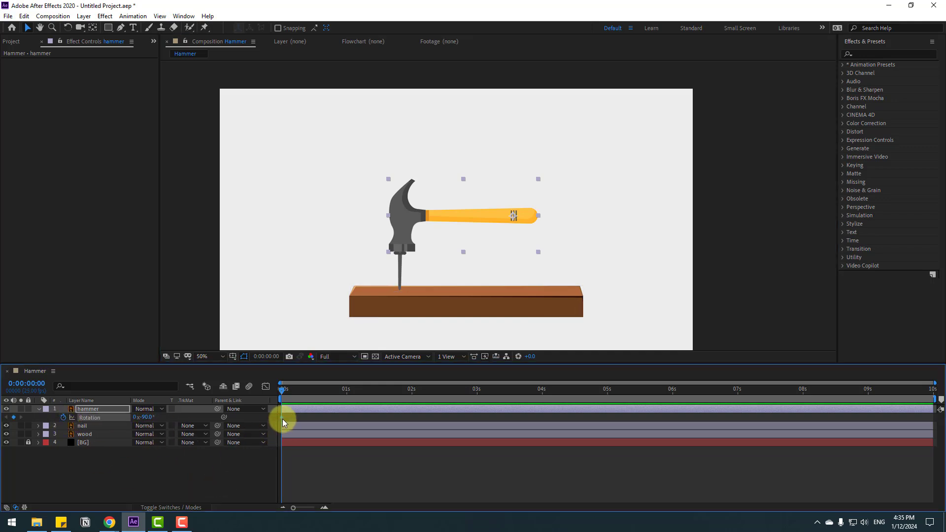
pyautogui.moveTo(282, 418)
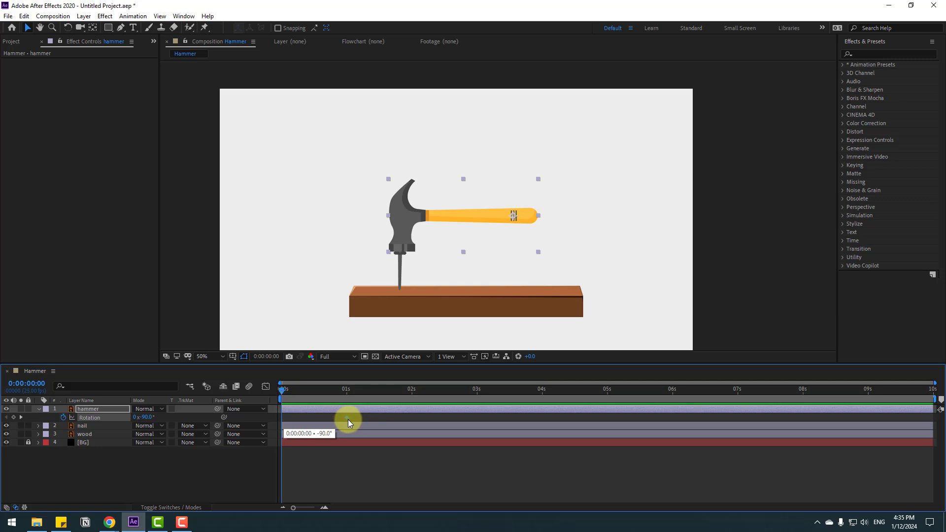
pyautogui.click(347, 417)
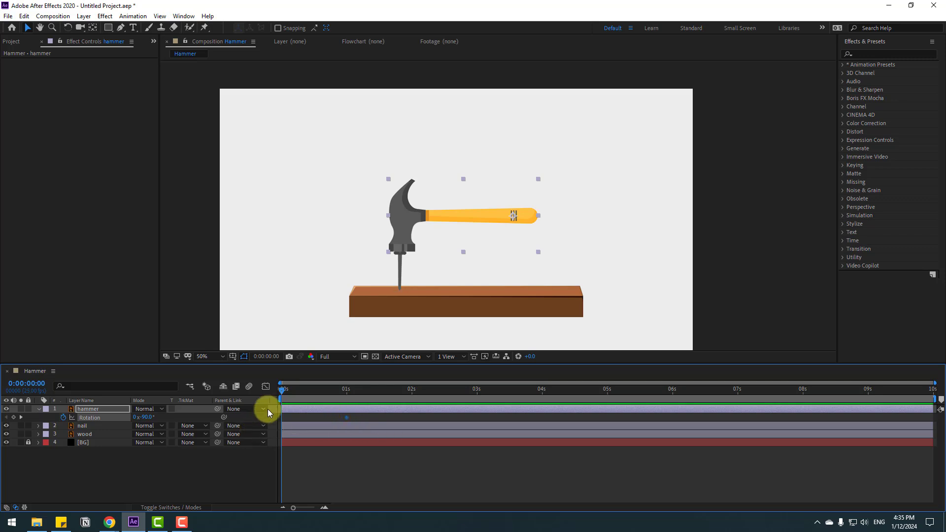
pyautogui.click(141, 423)
pyautogui.moveTo(148, 421); pyautogui.dragTo(219, 411)
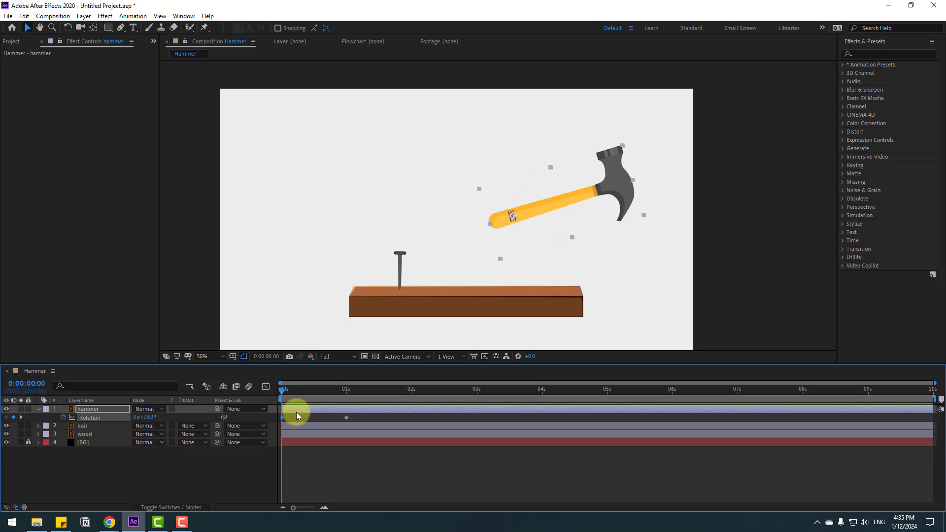
pyautogui.press('space')
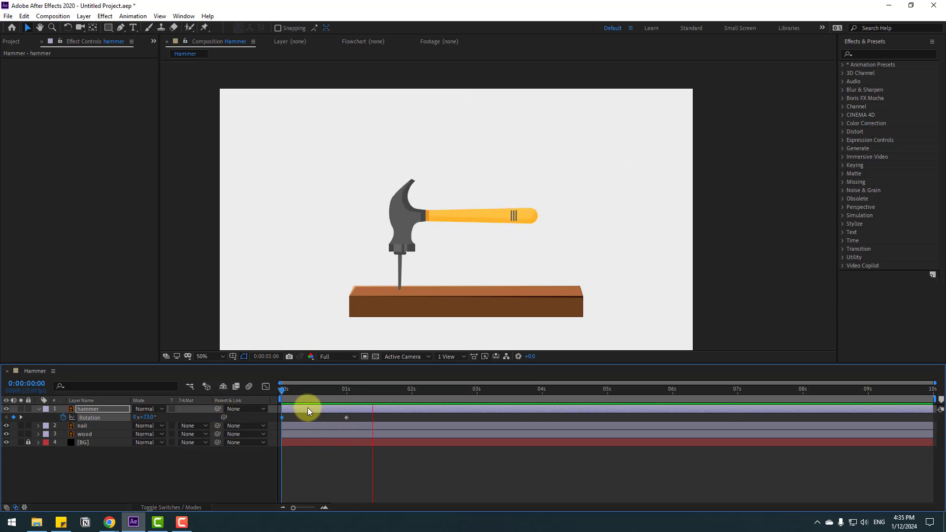
pyautogui.press('space')
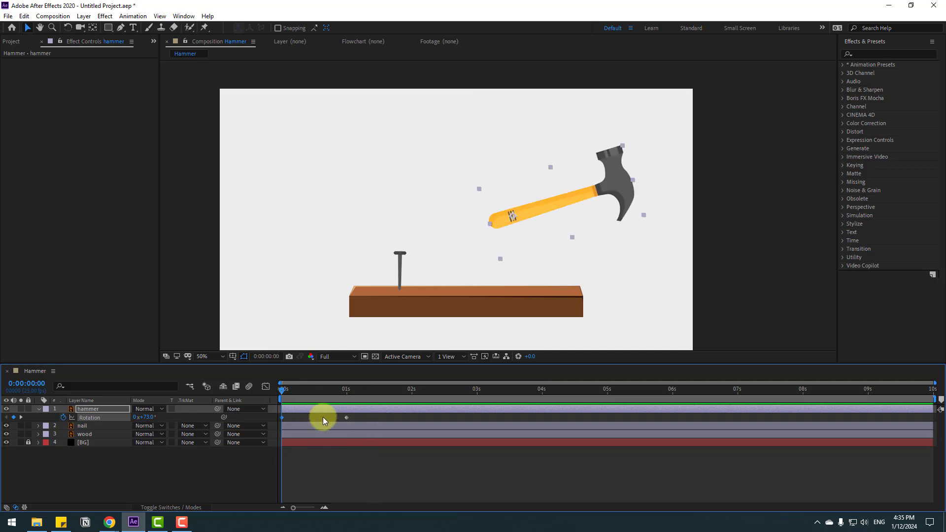
# Apply Duik Angela's Kleaner with Bounce (no simulation) to the hammer's two rotation keyframes and preview the motion.
pyautogui.click(182, 16)
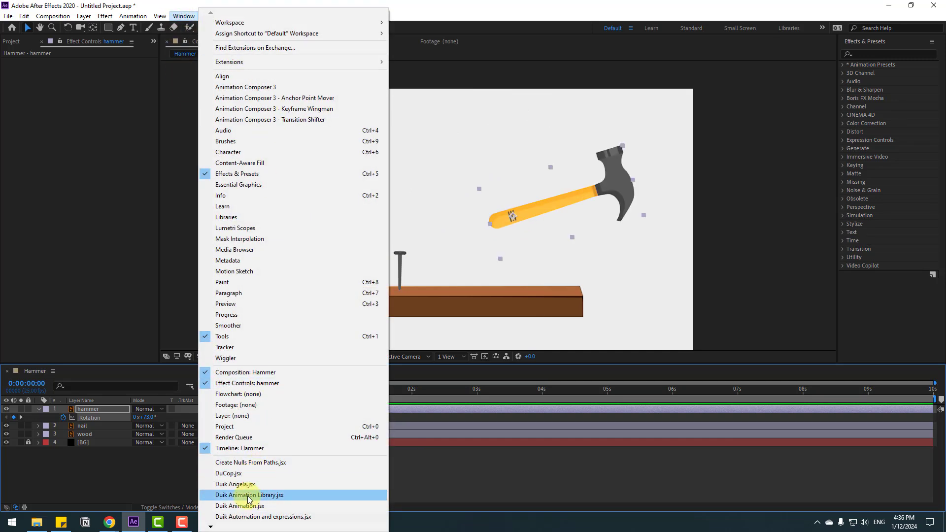
pyautogui.click(235, 485)
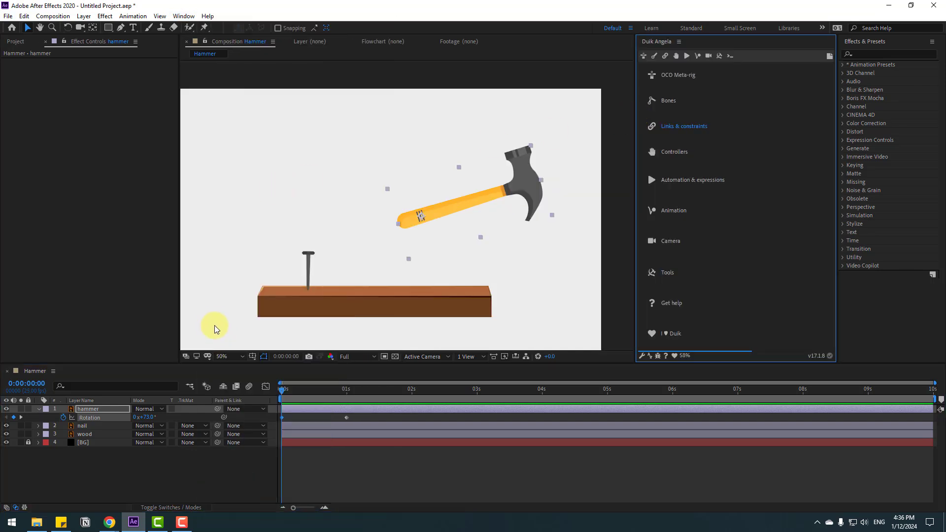
pyautogui.click(685, 57)
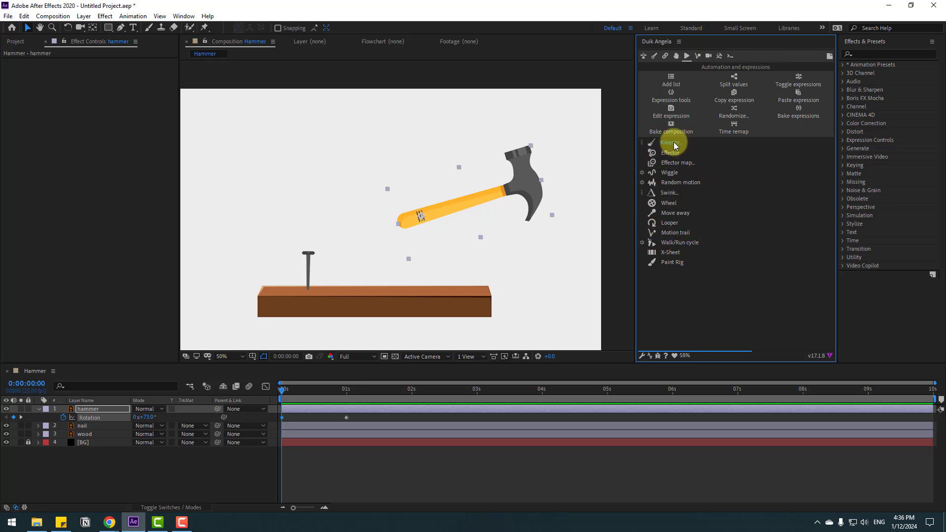
pyautogui.moveTo(365, 415); pyautogui.dragTo(261, 432)
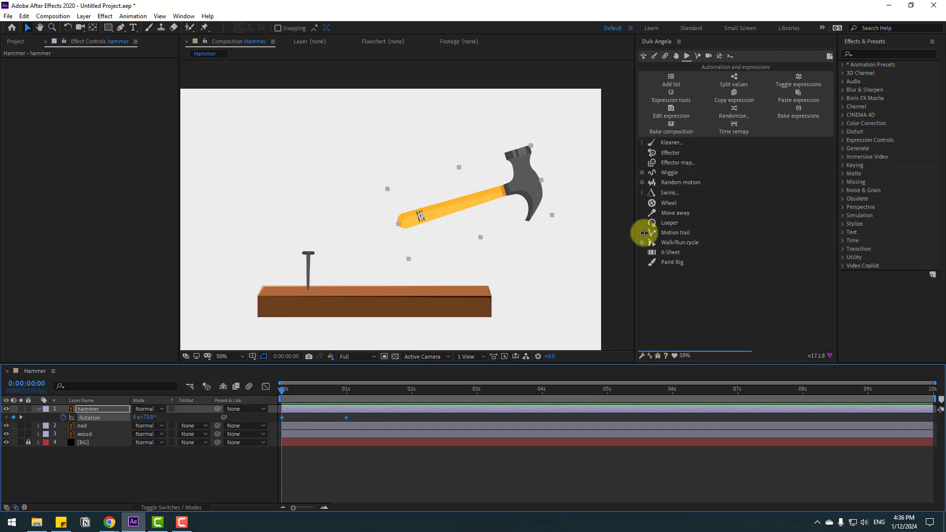
pyautogui.click(670, 144)
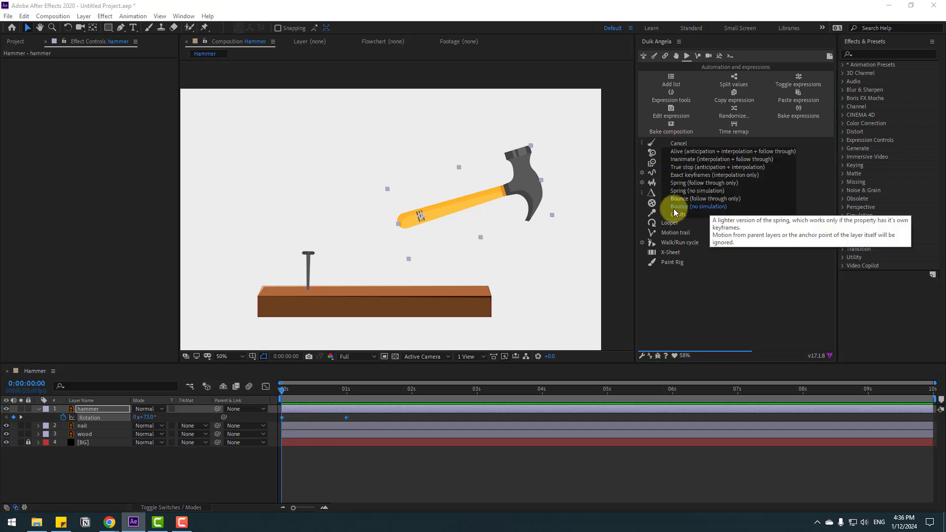
pyautogui.click(719, 206)
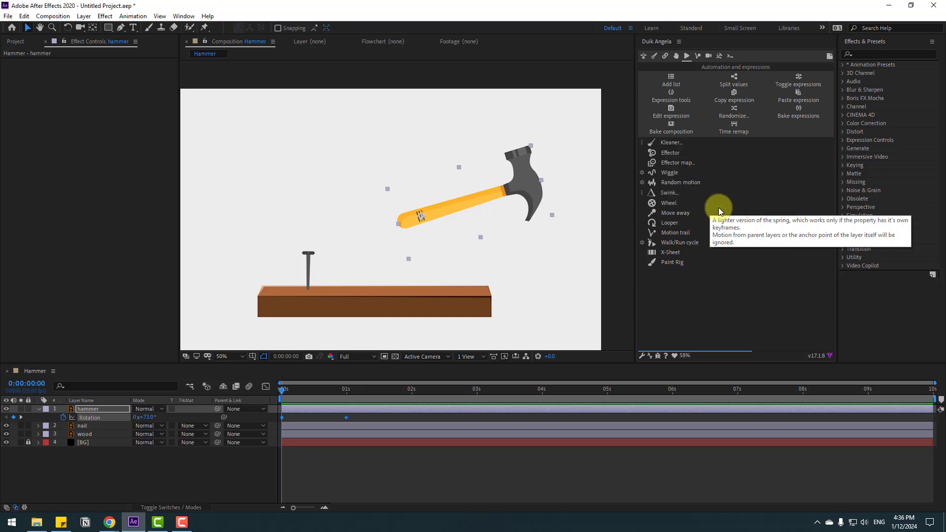
pyautogui.click(377, 478)
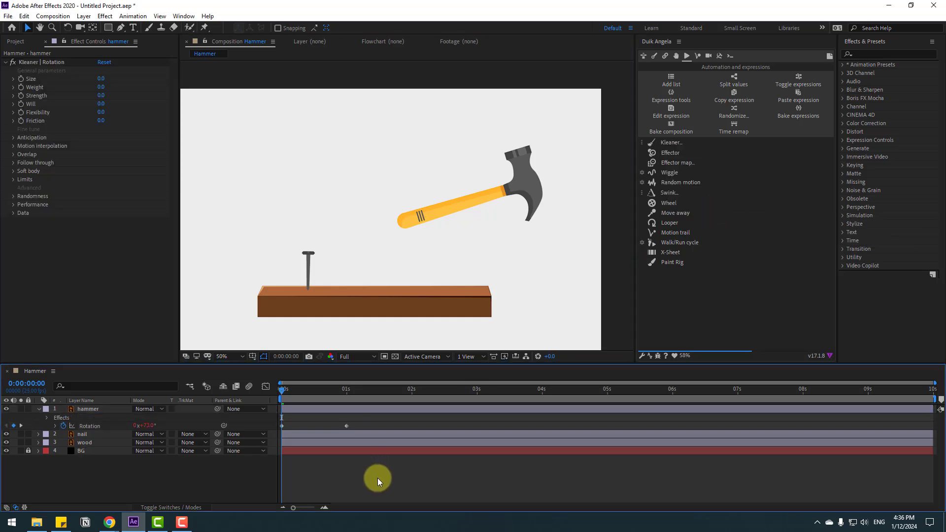
pyautogui.press('space')
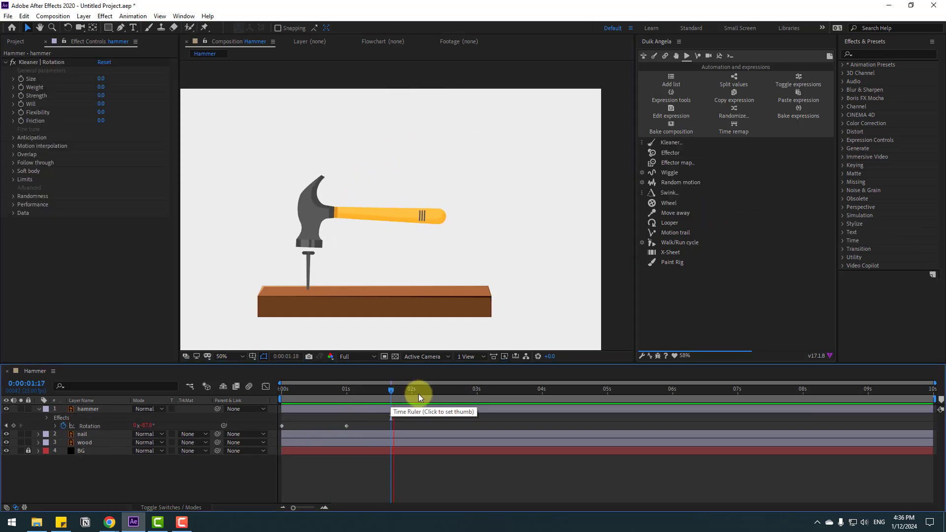
pyautogui.press('space')
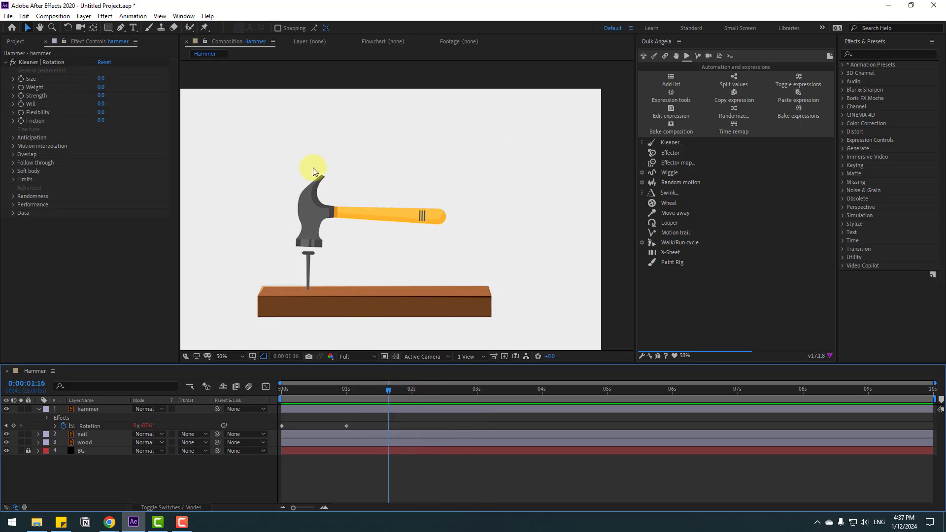
# Set the Kleaner follow-through flexibility to 80% and duration to 50%, and preview the hammer's bounce.
pyautogui.click(13, 163)
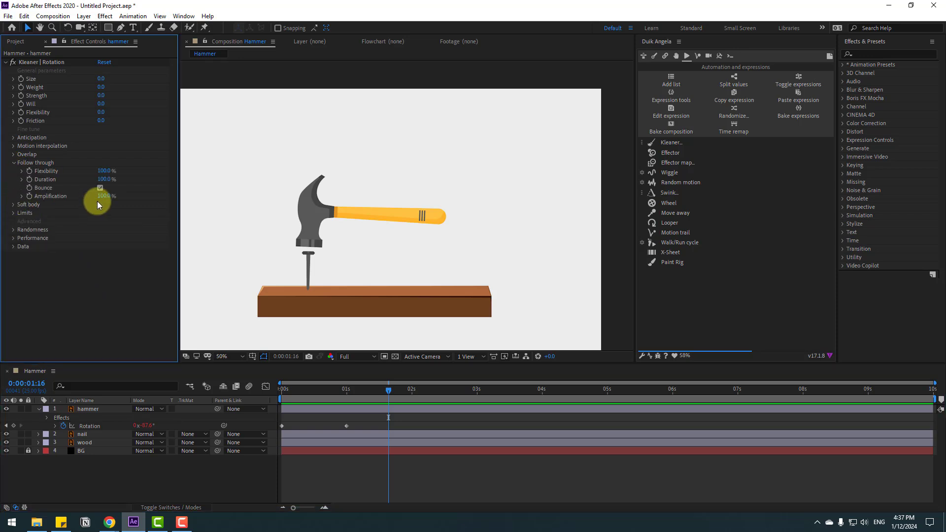
pyautogui.click(106, 171)
pyautogui.write('80')
pyautogui.press('Return')
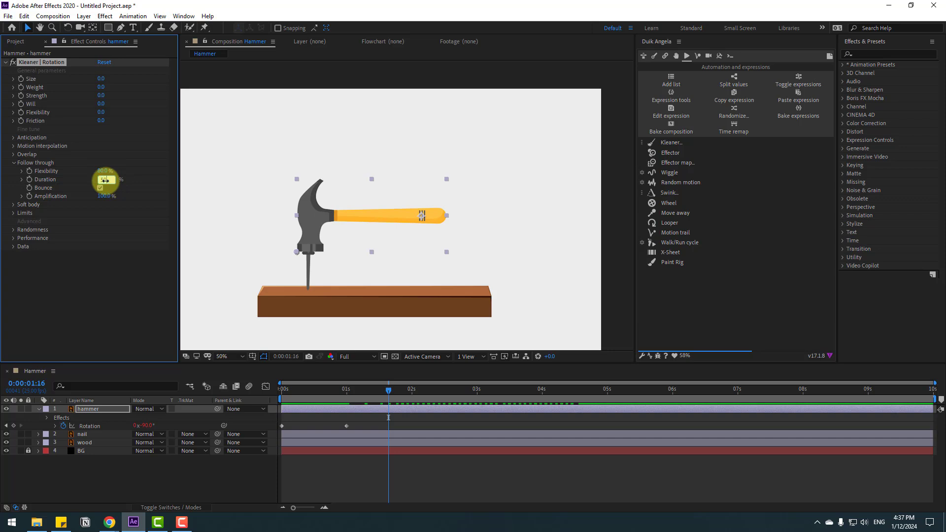
pyautogui.press('space')
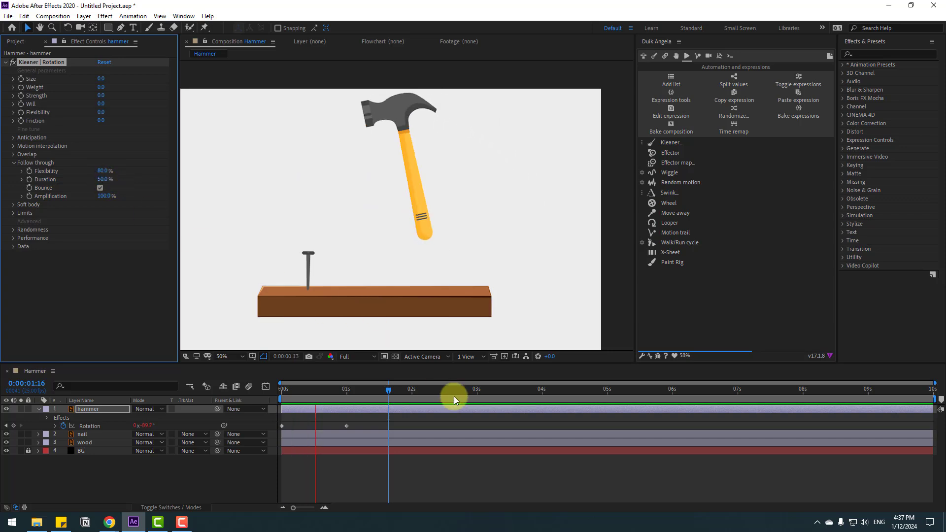
pyautogui.press('space')
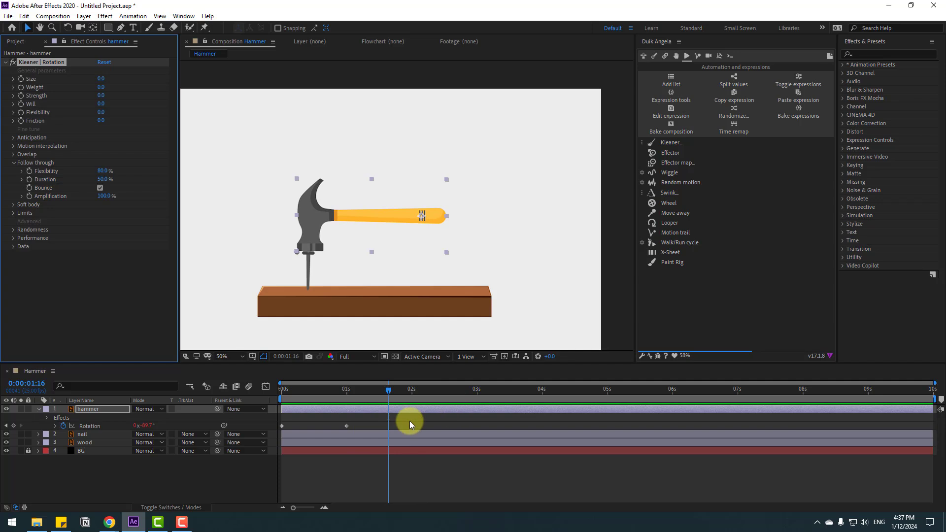
# Apply Easy Ease to both of the hammer's rotation keyframes.
pyautogui.moveTo(359, 427); pyautogui.dragTo(278, 430)
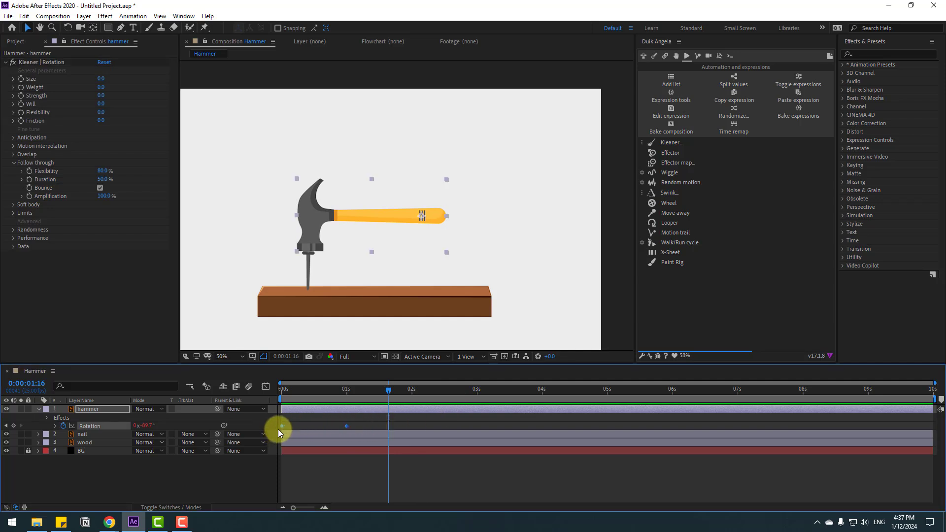
pyautogui.rightClick(281, 427)
pyautogui.moveTo(284, 422)
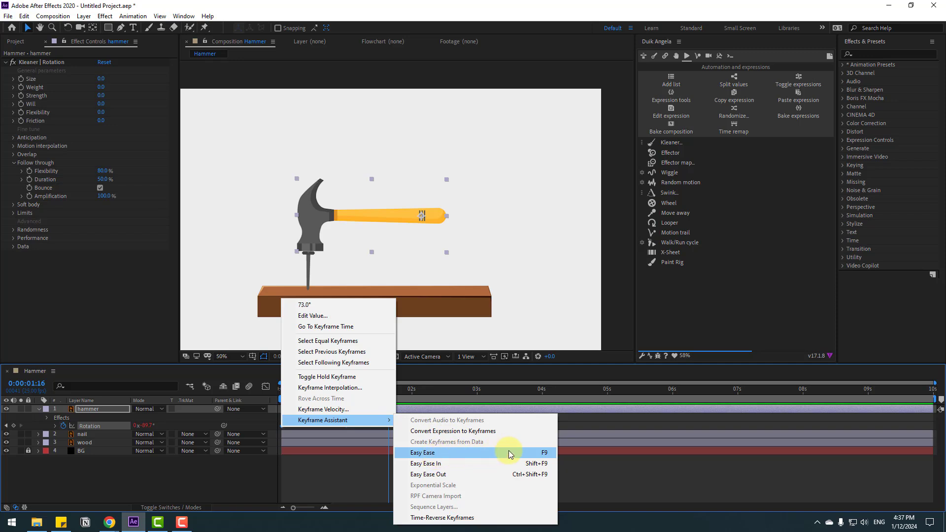
pyautogui.click(545, 453)
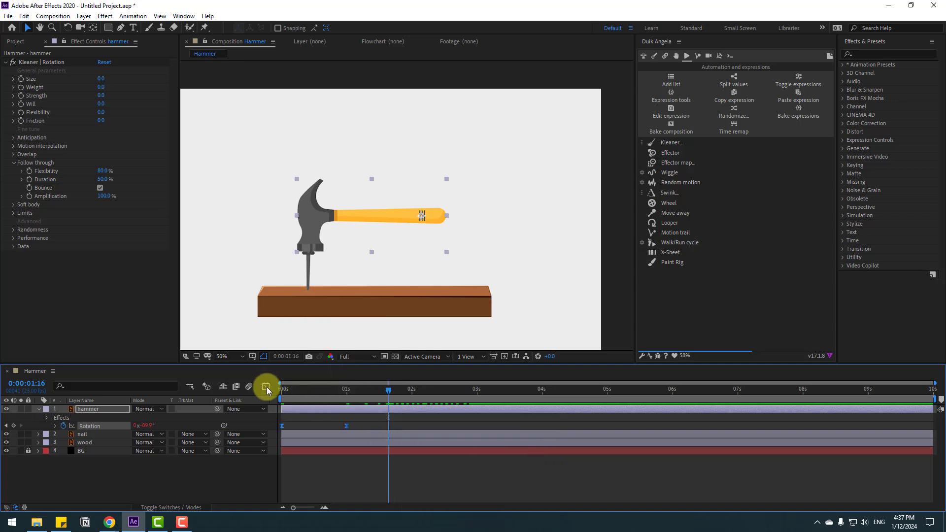
# Reshape the hammer's rotation speed graph so the swing starts slowly and its speed peaks shortly before the 1-second keyframe.
pyautogui.click(265, 386)
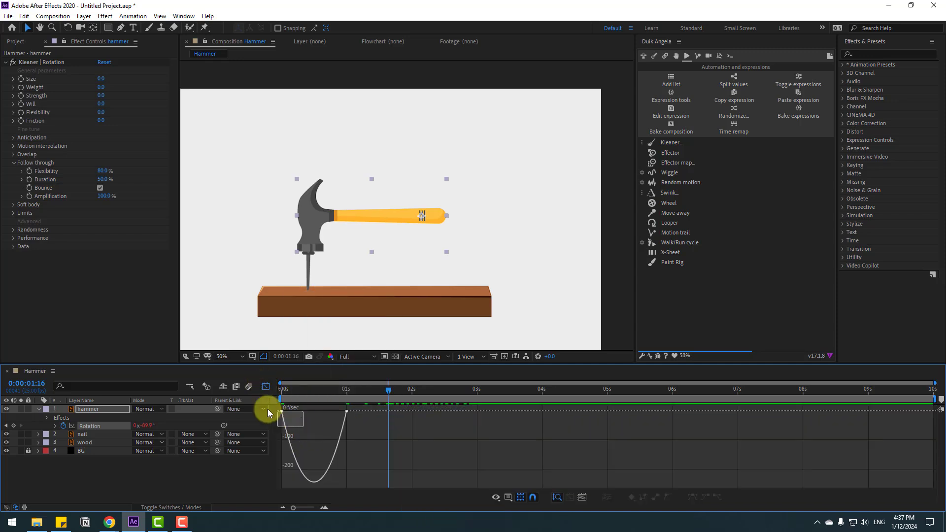
pyautogui.moveTo(267, 409); pyautogui.dragTo(313, 411)
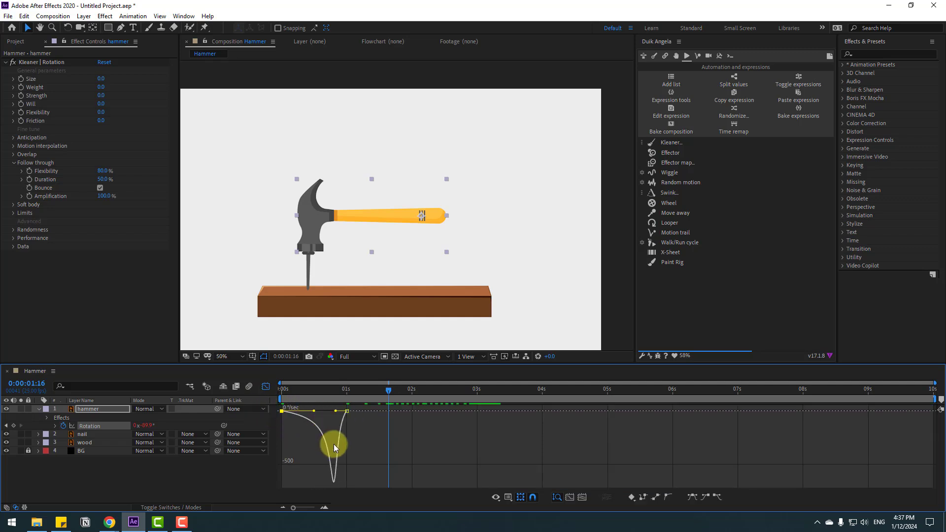
# Preview the eased hammer swing, close the speed graph and move the second rotation keyframe earlier, to about frame 14.
pyautogui.press('space')
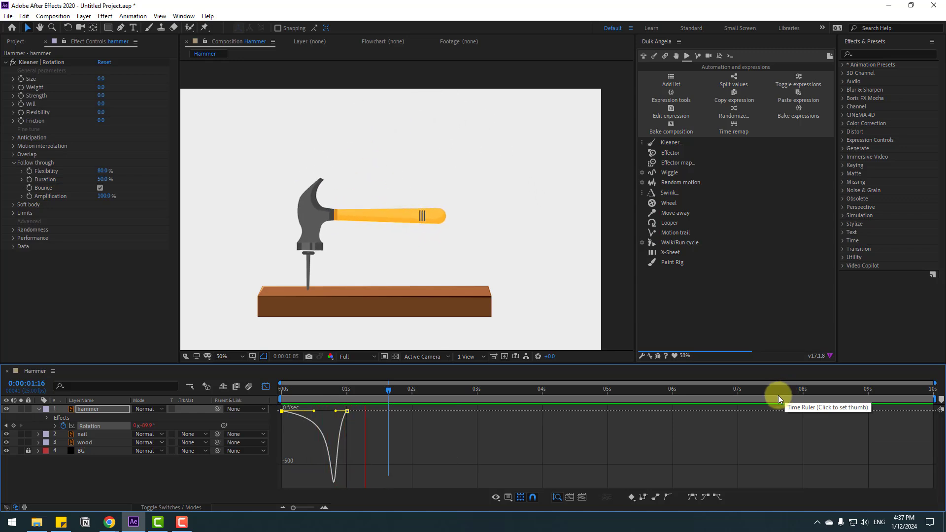
pyautogui.press('space')
pyautogui.moveTo(315, 392); pyautogui.dragTo(339, 395)
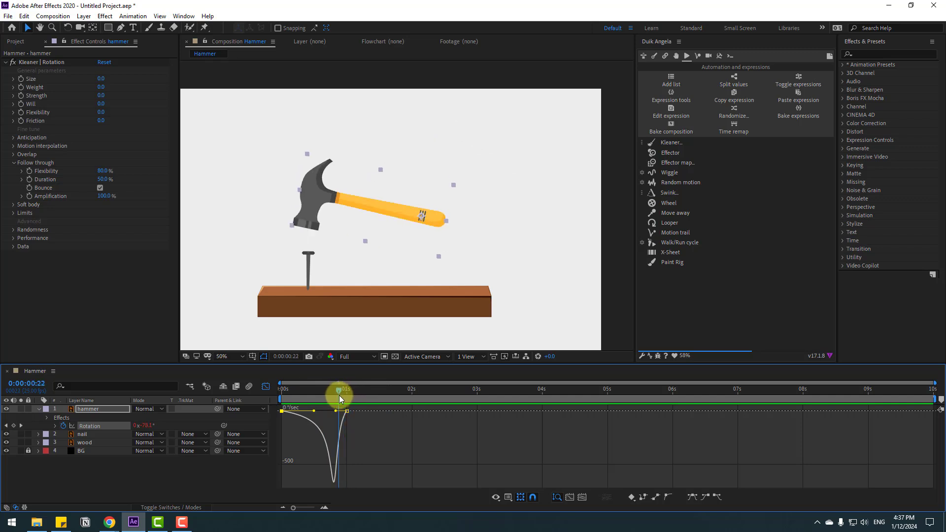
pyautogui.click(266, 391)
pyautogui.moveTo(347, 426); pyautogui.dragTo(333, 425)
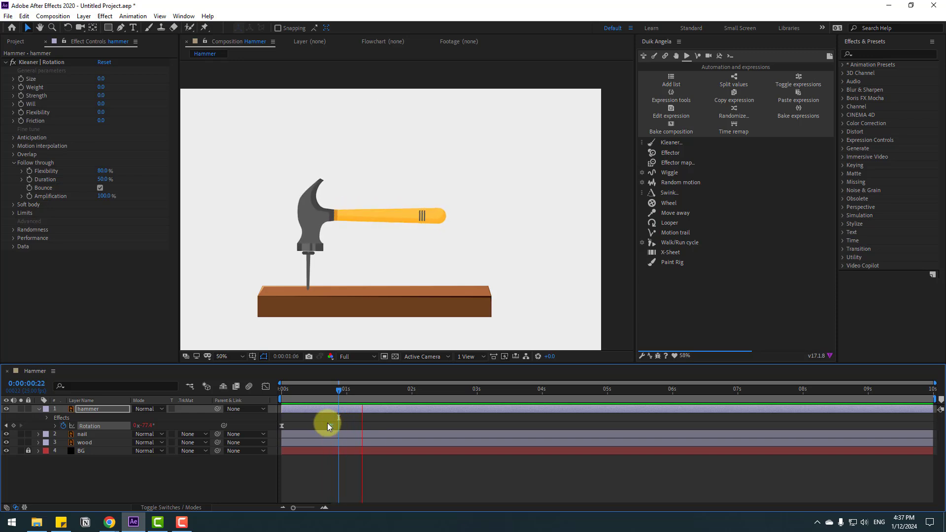
pyautogui.moveTo(299, 390); pyautogui.dragTo(278, 395)
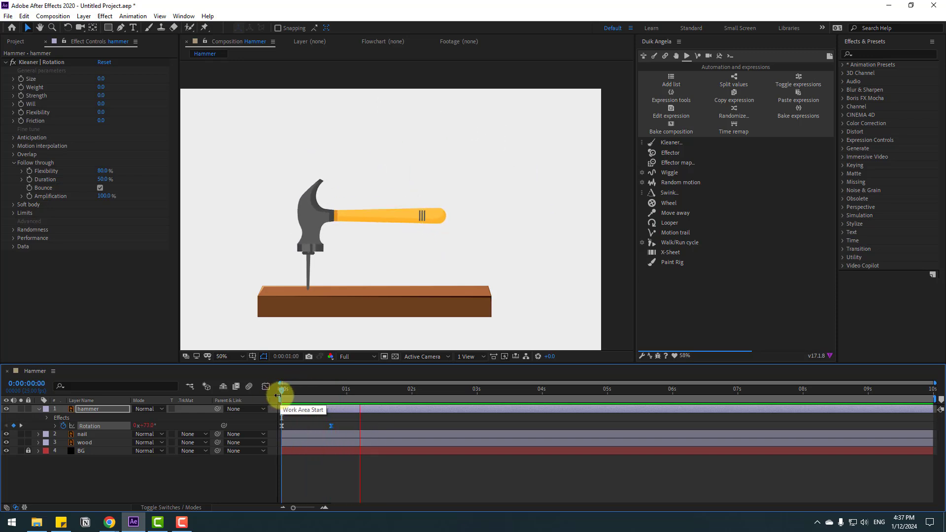
pyautogui.moveTo(330, 426); pyautogui.dragTo(317, 424)
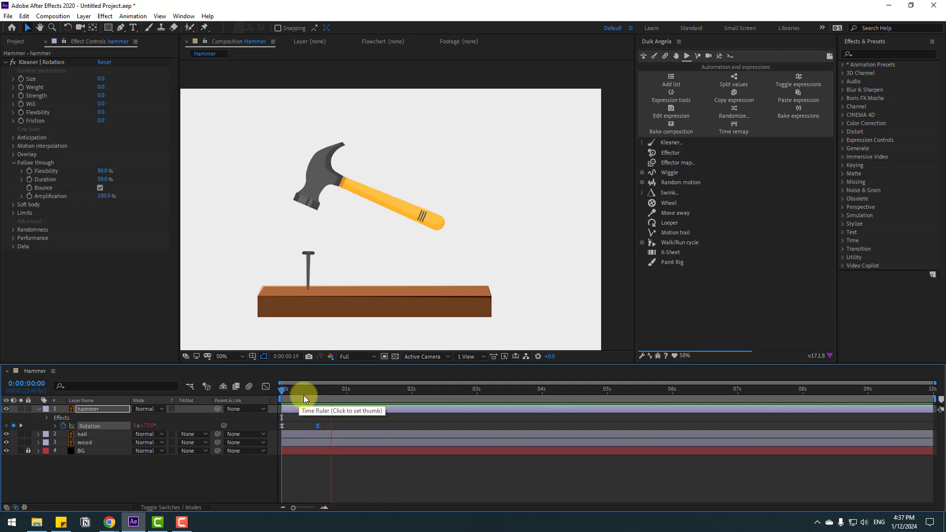
# Set the Kleaner follow-through flexibility to 60% and preview the hammer's bounce.
pyautogui.moveTo(303, 392); pyautogui.dragTo(327, 392)
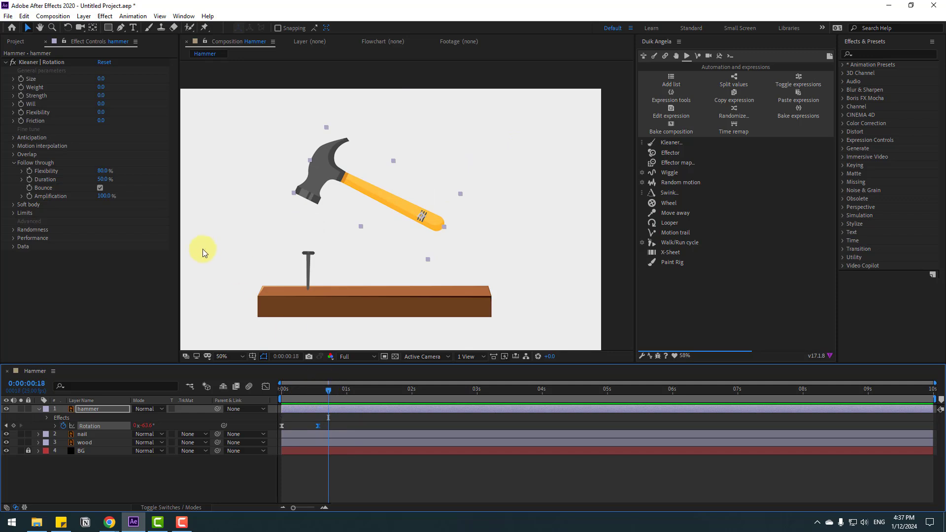
pyautogui.click(99, 171)
pyautogui.write('75')
pyautogui.press('Return')
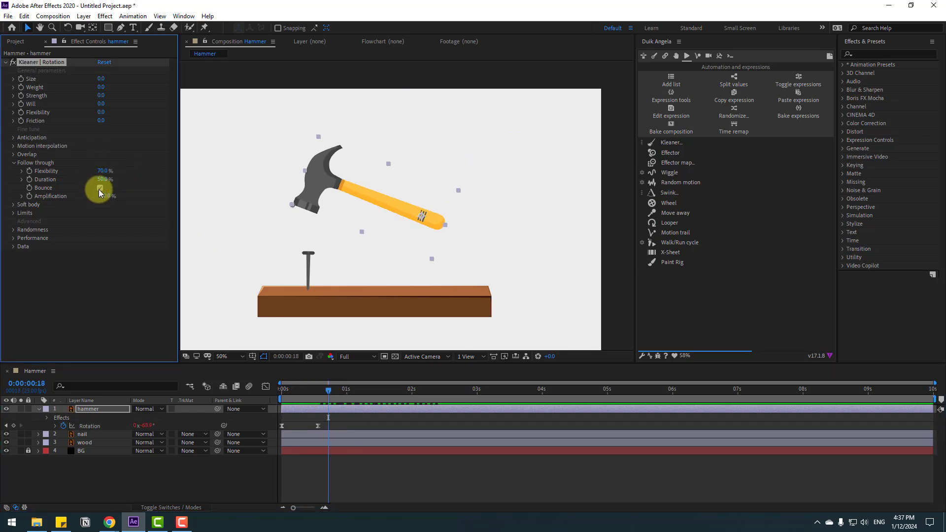
pyautogui.press('Return')
pyautogui.press('space')
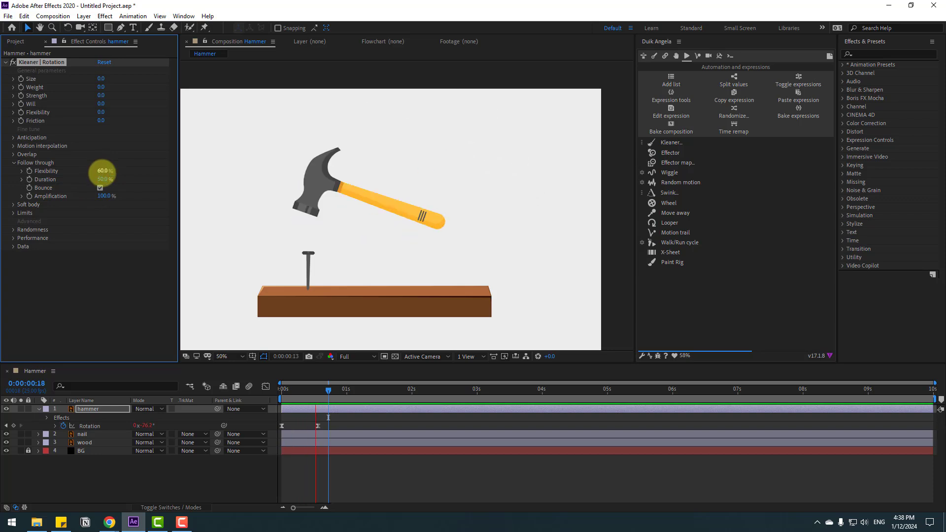
pyautogui.scroll(-1, 406, 185)
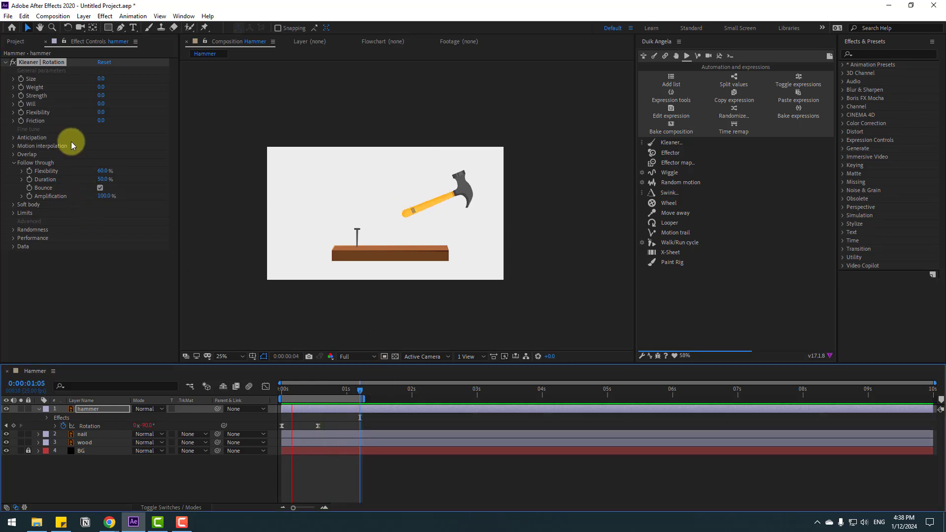
pyautogui.press('space')
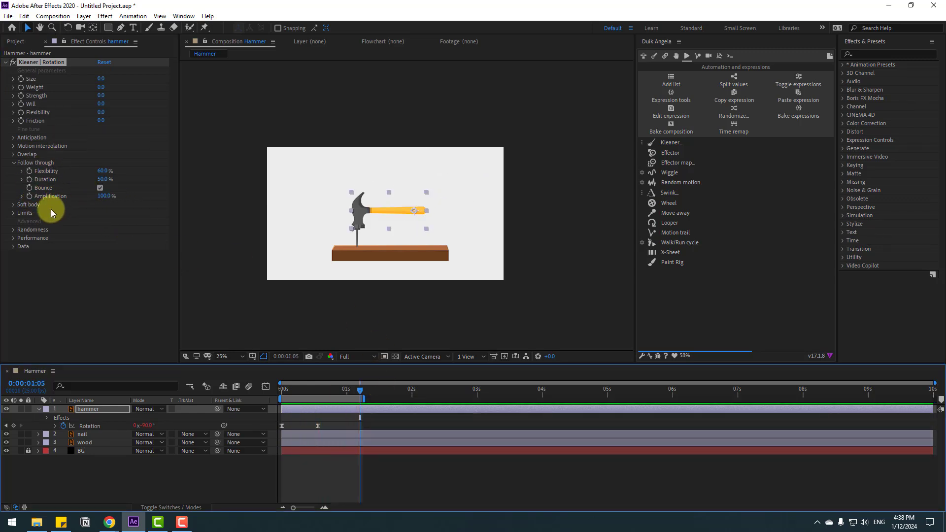
# Set the Kleaner follow-through amplification to 50% and preview the hammer's strike.
pyautogui.click(104, 196)
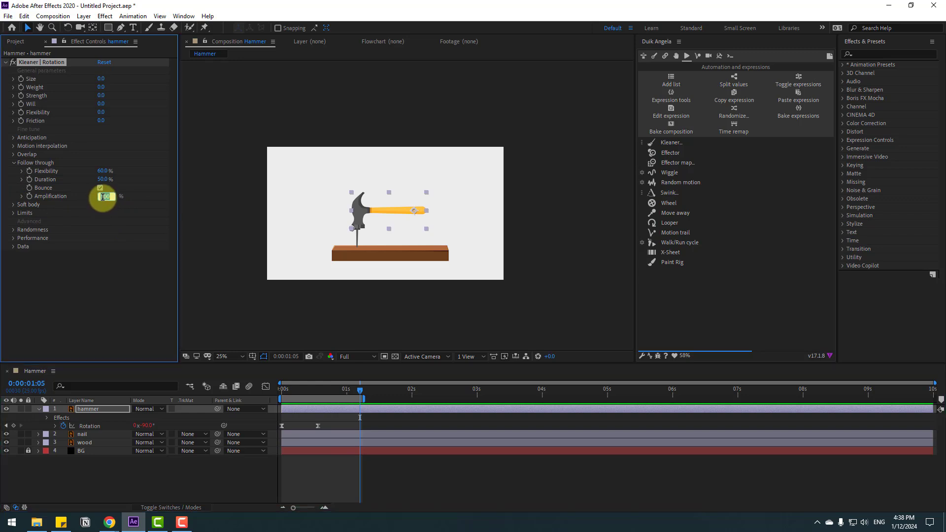
pyautogui.press('Return')
pyautogui.press('space')
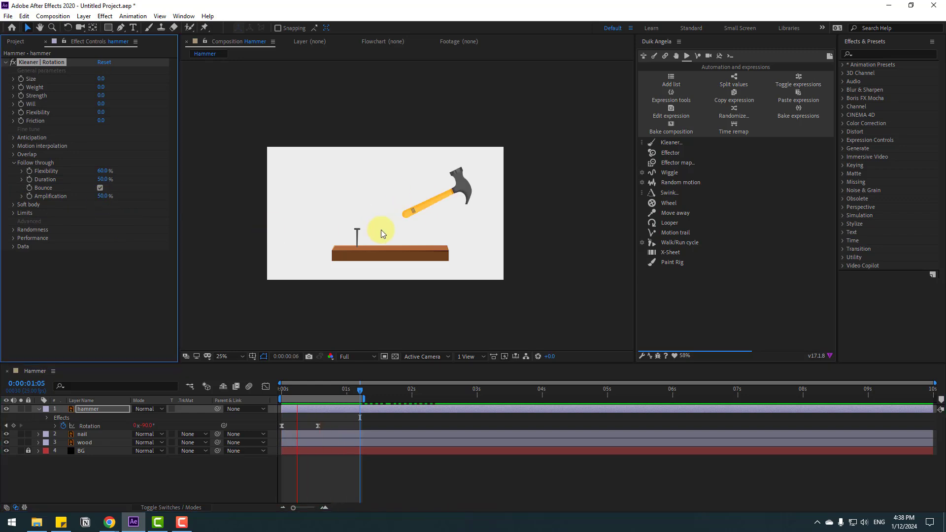
pyautogui.scroll(2, 383, 241)
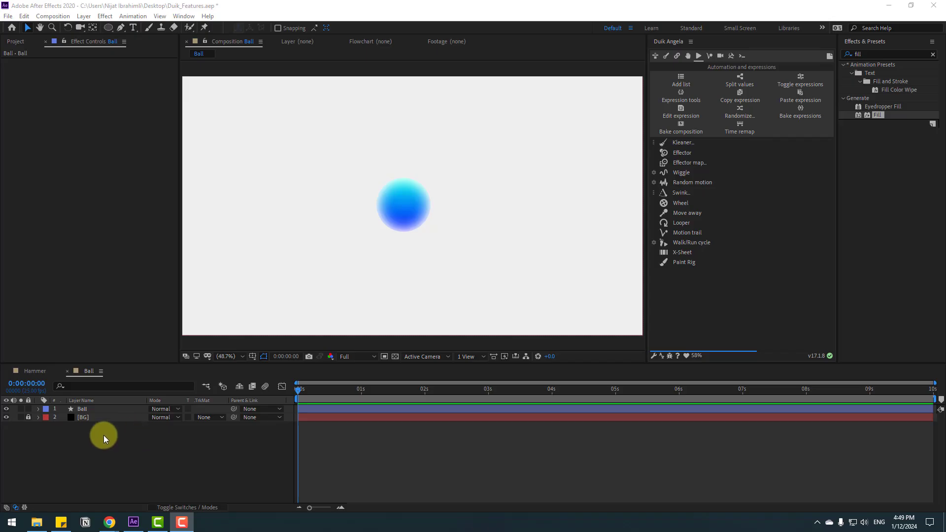
# Move the Ball layer to the composition's upper-left corner, about 146, 135, and separate its Position dimensions.
pyautogui.click(83, 410)
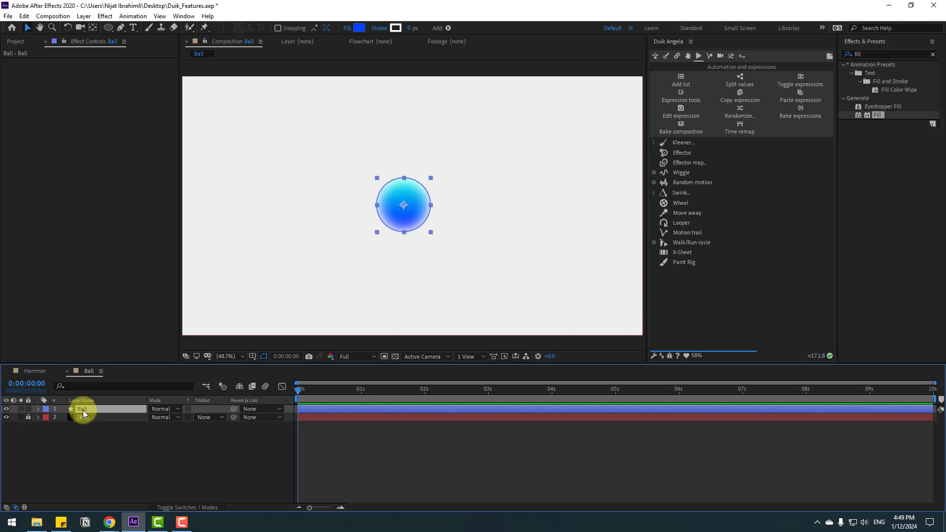
pyautogui.moveTo(408, 206); pyautogui.dragTo(230, 123)
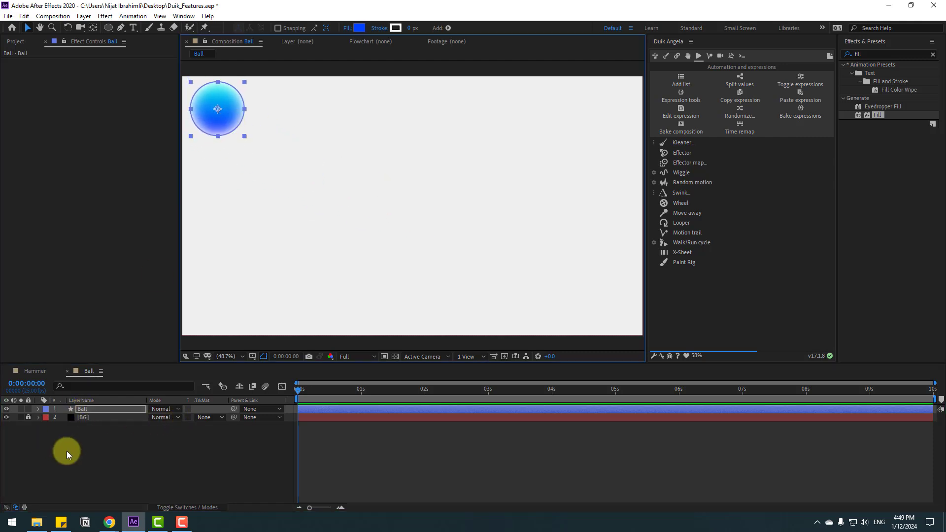
pyautogui.press('p')
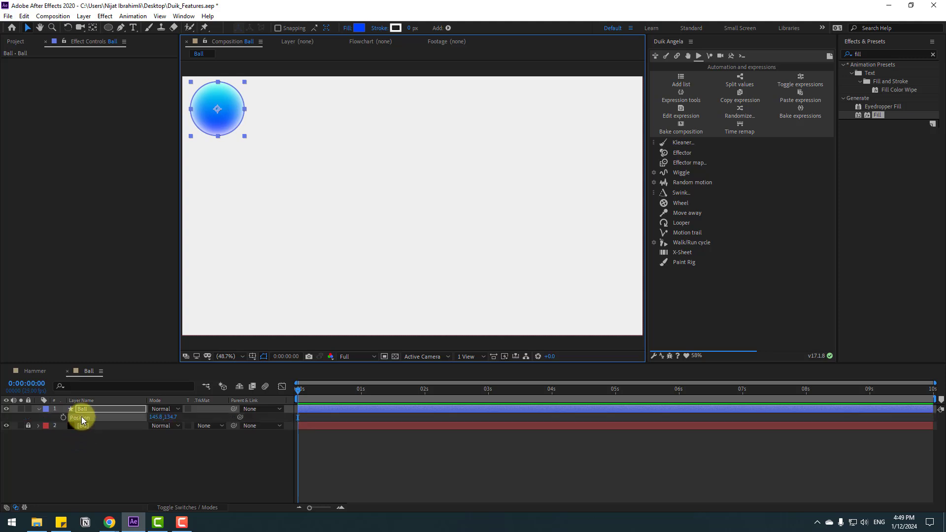
pyautogui.rightClick(81, 417)
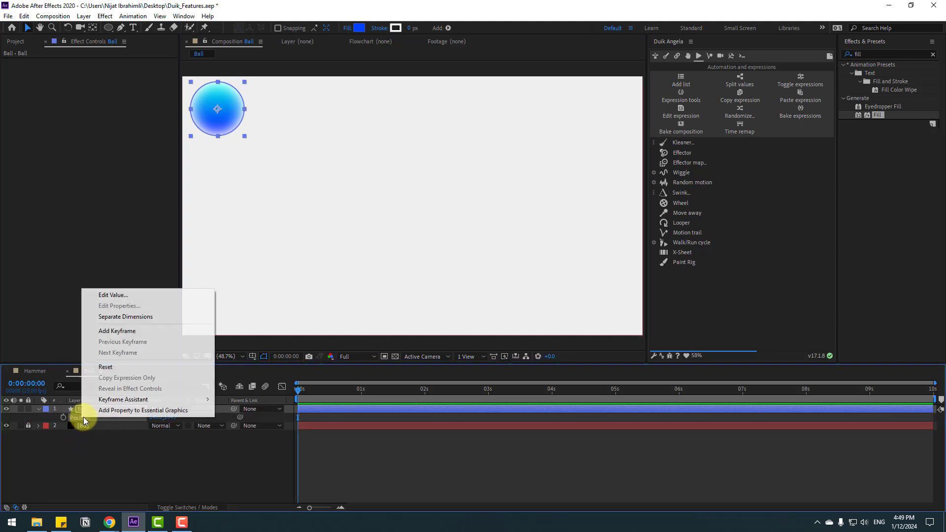
pyautogui.click(139, 320)
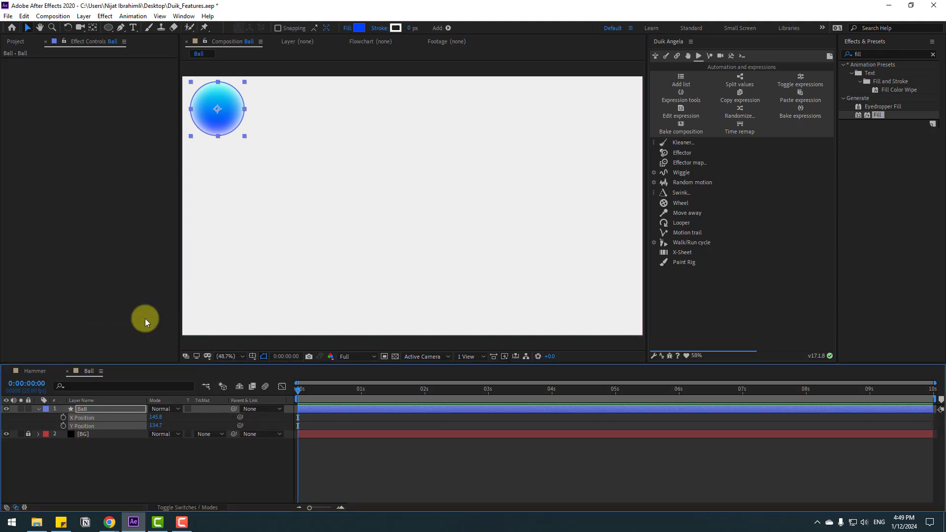
# Keyframe the ball's X Position at 0 s and at 0:00:01:14 with the value 1775.8, and preview the movement.
pyautogui.click(63, 418)
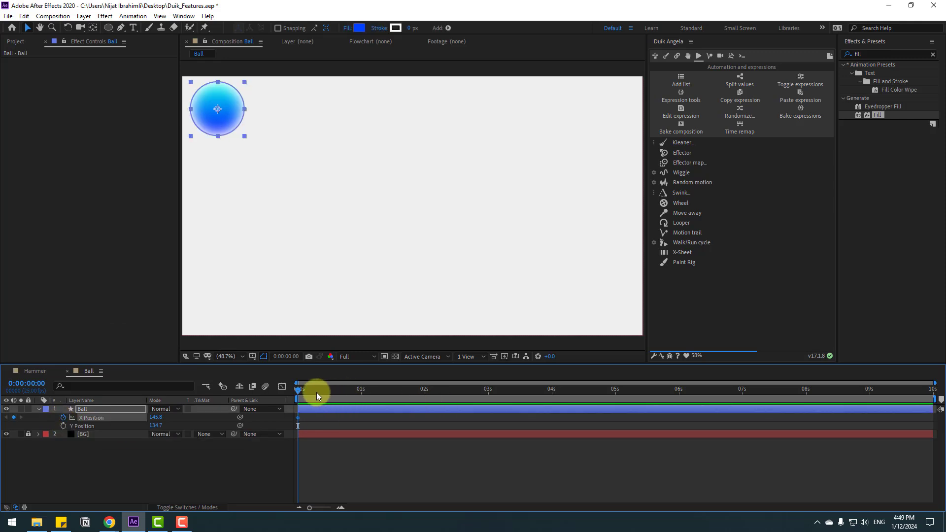
pyautogui.moveTo(415, 392)
pyautogui.mouseDown()
pyautogui.moveTo(427, 392)
pyautogui.moveTo(397, 394)
pyautogui.mouseUp()
pyautogui.moveTo(154, 420); pyautogui.dragTo(882, 386)
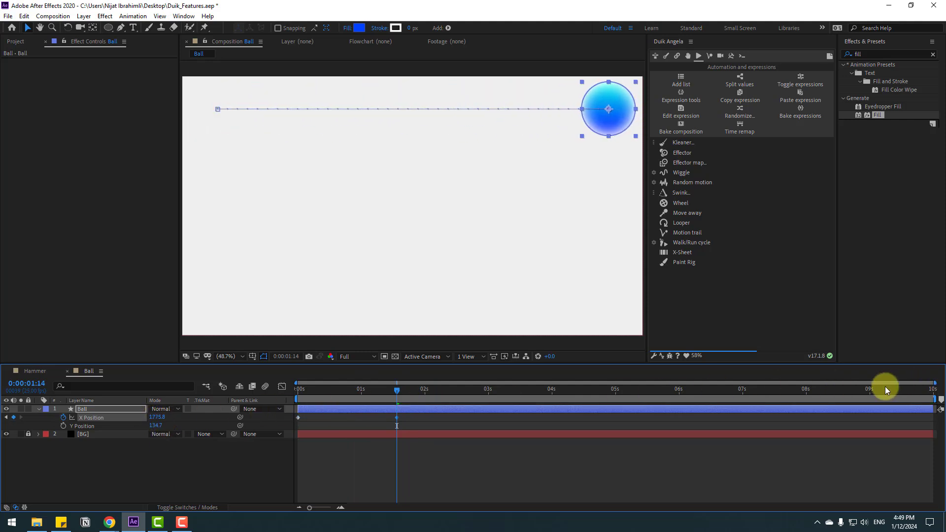
pyautogui.press('space')
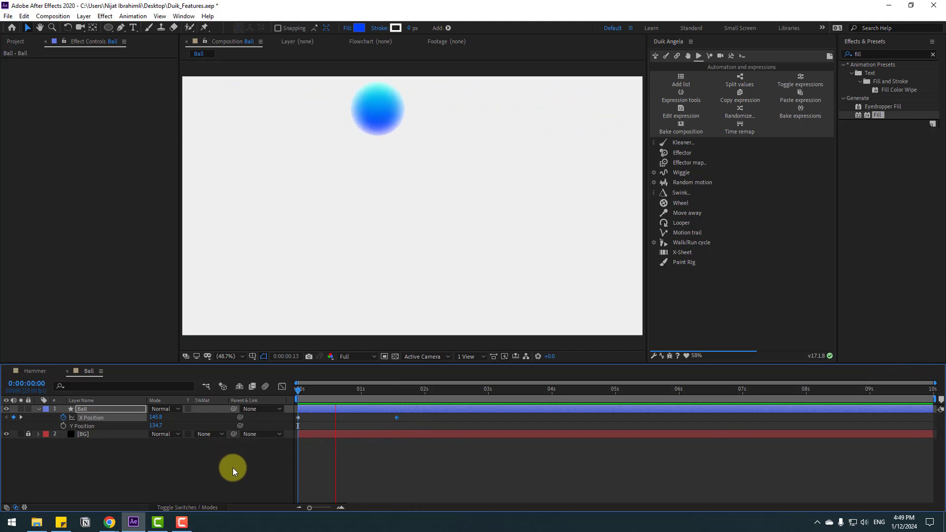
pyautogui.press('space')
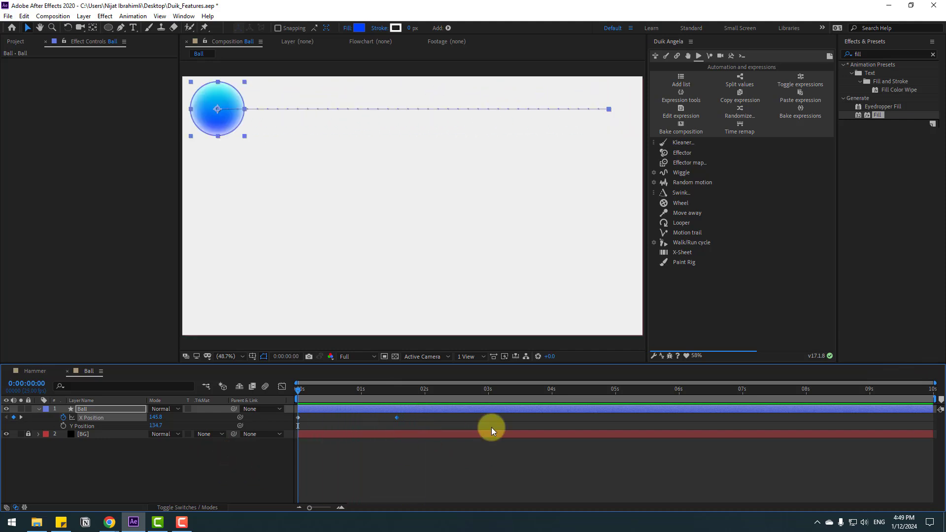
# Apply Kleaner with Inanimate (interpolation + follow through) to both X Position keyframes and preview the ball.
pyautogui.moveTo(394, 418); pyautogui.dragTo(276, 411)
pyautogui.click(684, 142)
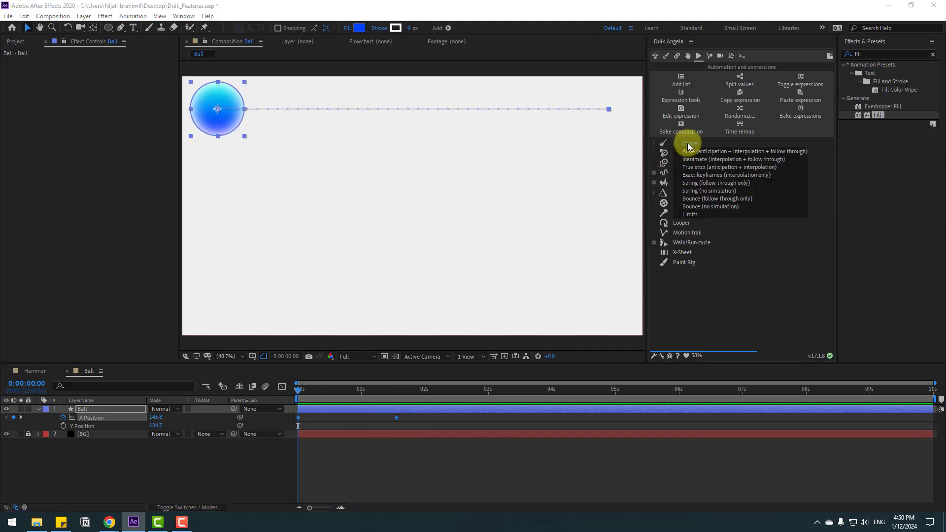
pyautogui.click(717, 160)
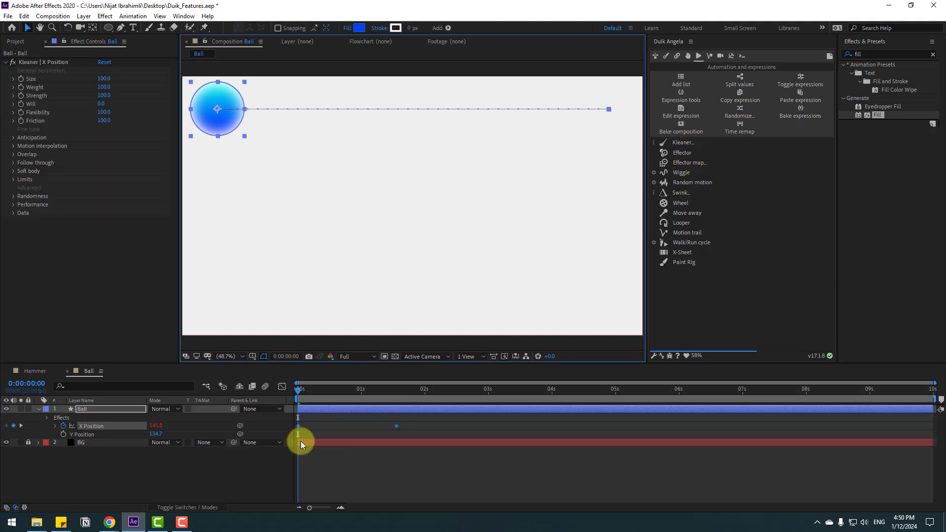
pyautogui.press('space')
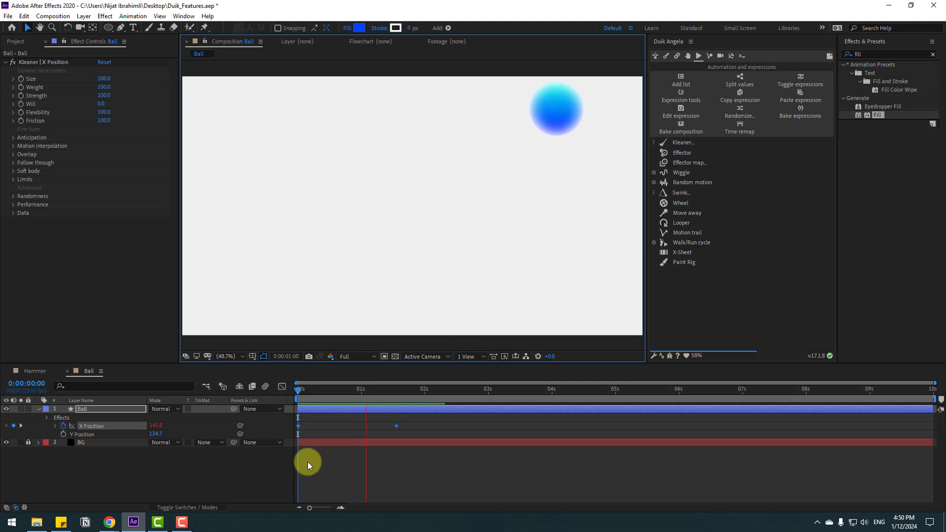
# Keyframe the ball's Y Position at 0 s and, at frame 3, with the ball lowered near the composition's bottom edge to about 938.
pyautogui.click(74, 450)
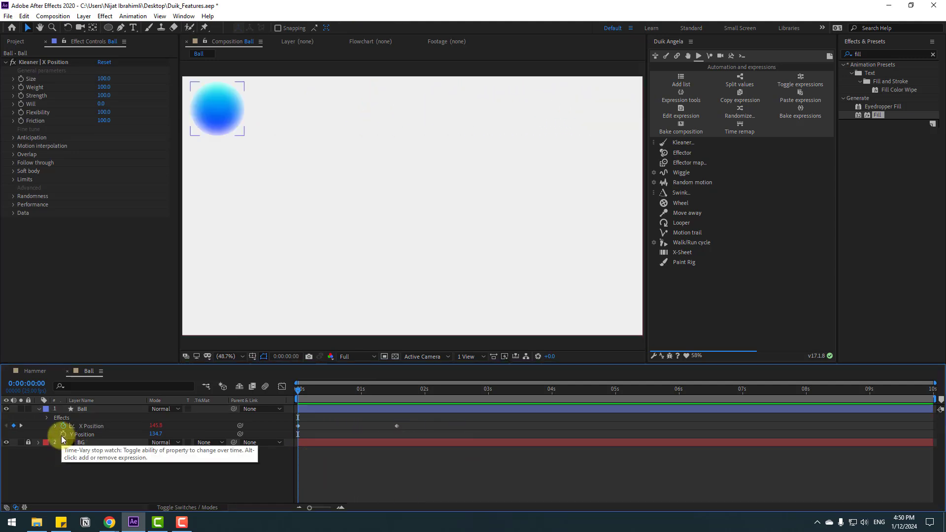
pyautogui.click(64, 434)
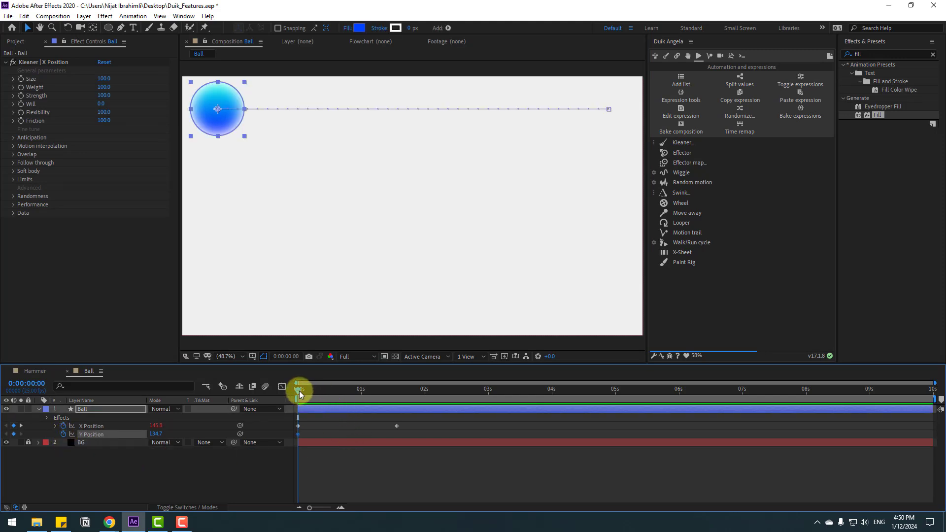
pyautogui.moveTo(299, 391); pyautogui.dragTo(306, 392)
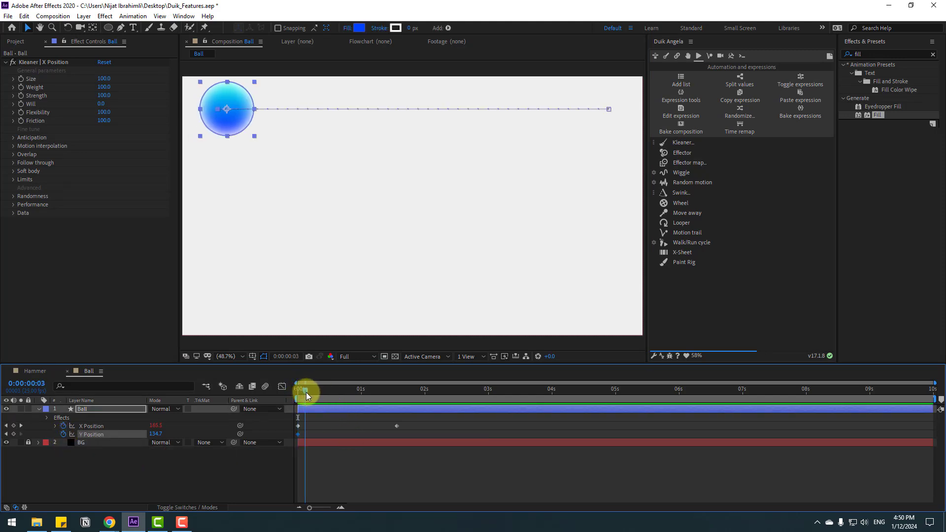
pyautogui.moveTo(234, 120); pyautogui.dragTo(220, 319)
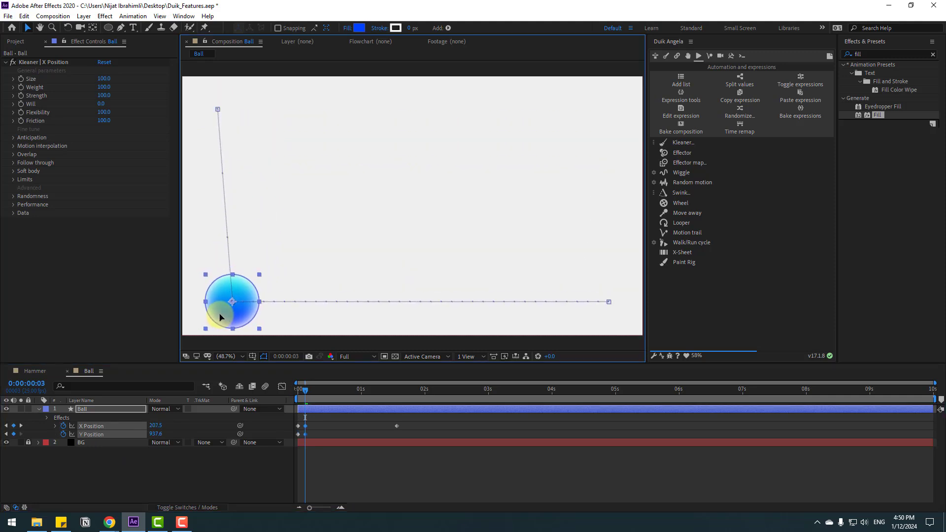
pyautogui.click(302, 391)
pyautogui.press('Home')
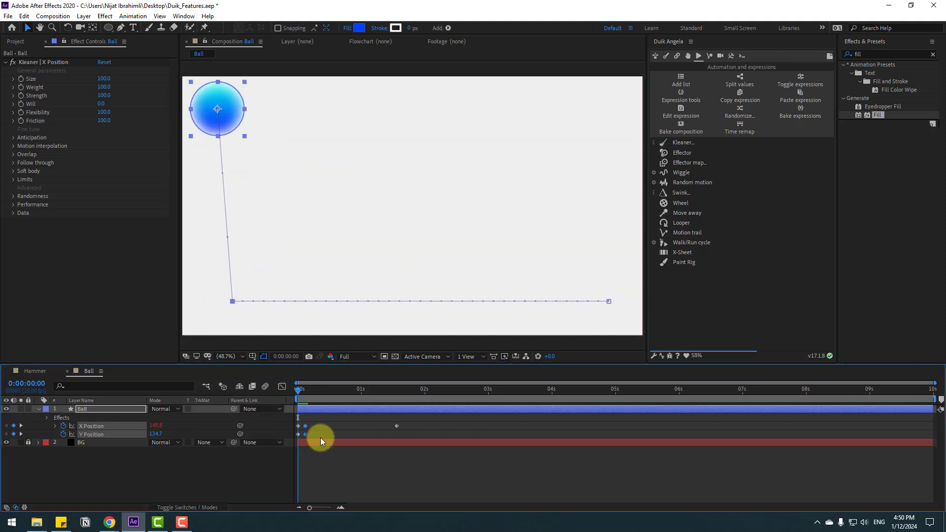
# Delete the extra X Position keyframe at frame 3 and preview the ball's fall.
pyautogui.click(317, 428)
pyautogui.click(305, 424)
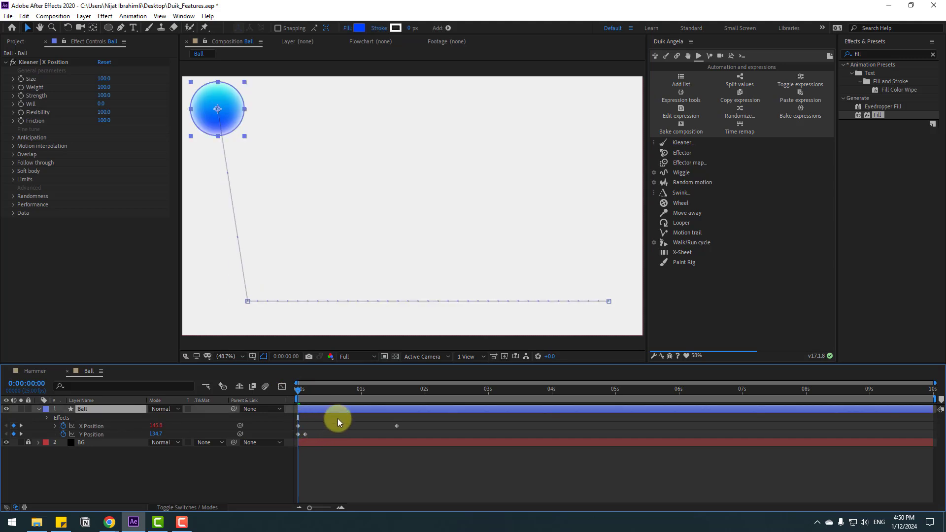
pyautogui.click(368, 474)
pyautogui.press('space')
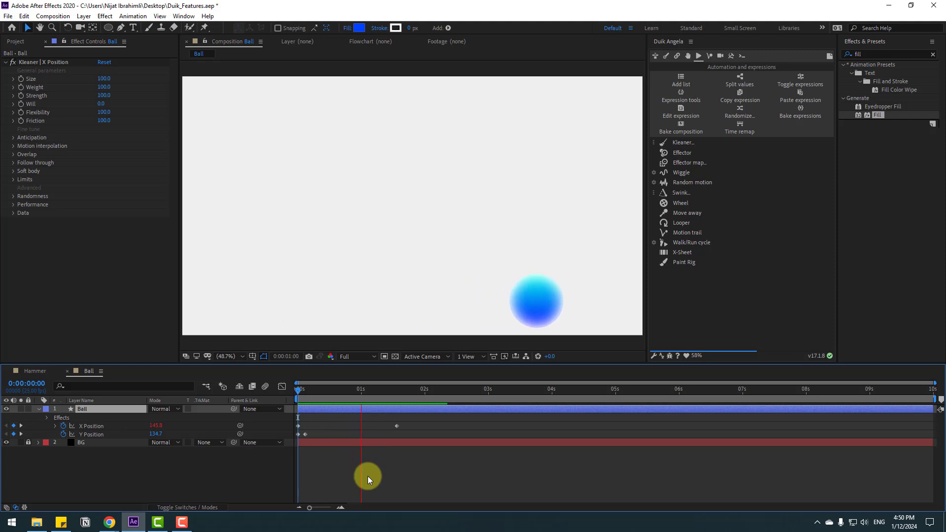
# Apply Kleaner with Inanimate (interpolation + follow through) to both Y Position keyframes and preview the result.
pyautogui.click(317, 436)
pyautogui.moveTo(312, 434); pyautogui.dragTo(292, 439)
pyautogui.click(682, 146)
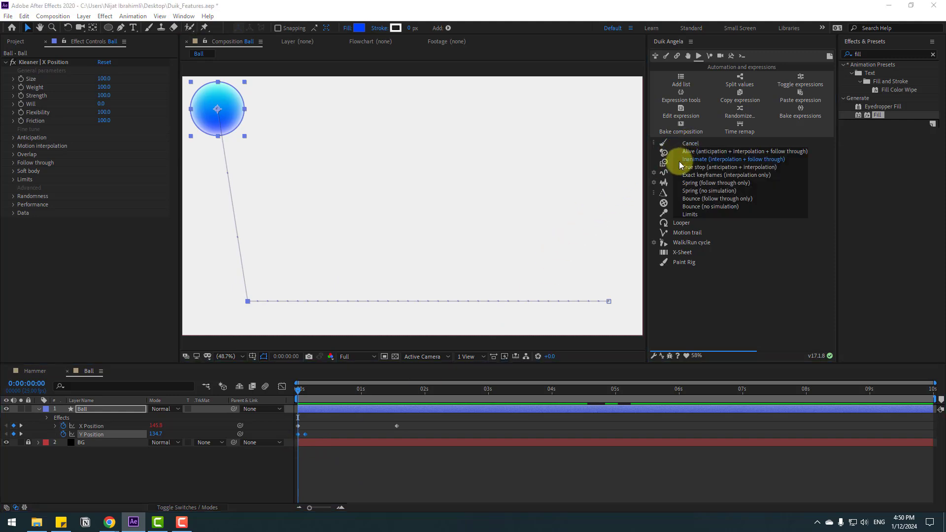
pyautogui.click(731, 159)
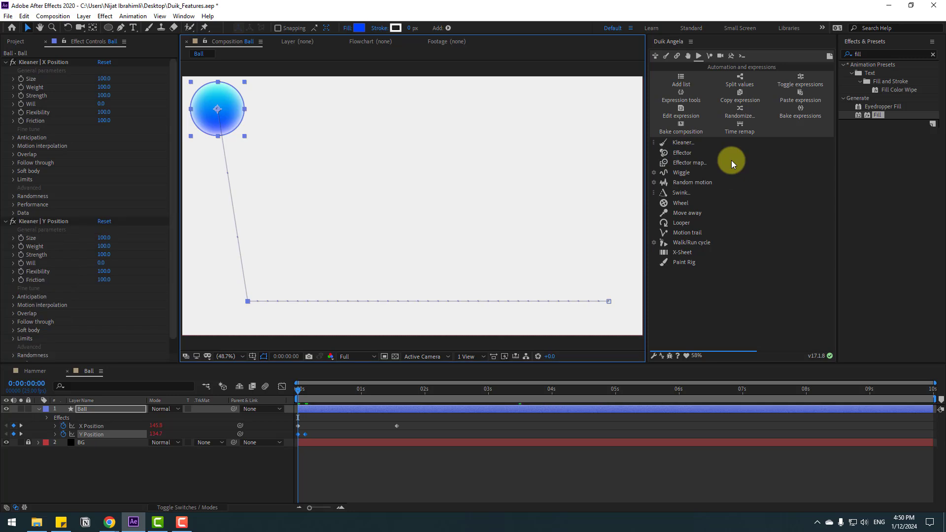
pyautogui.press('space')
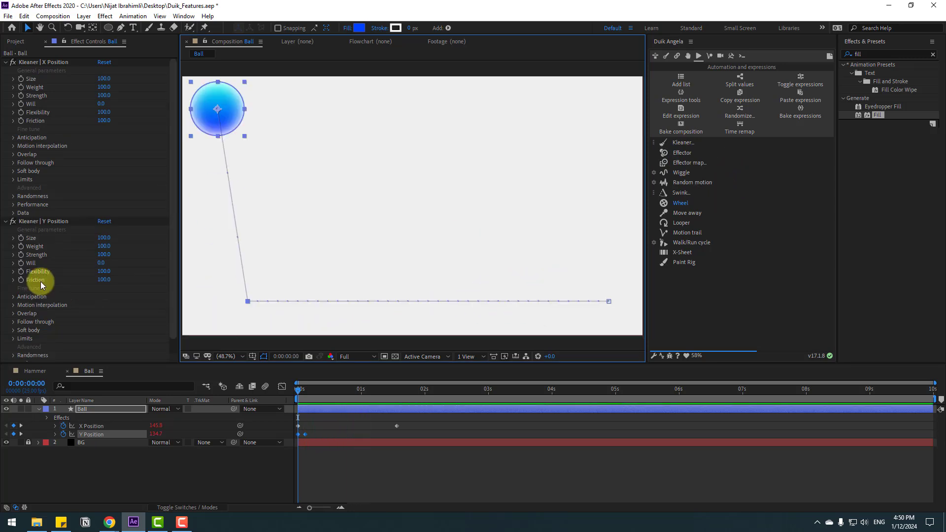
# Enable Bounce in the follow-through settings of the ball's Y Position Kleaner and preview the animation.
pyautogui.click(44, 223)
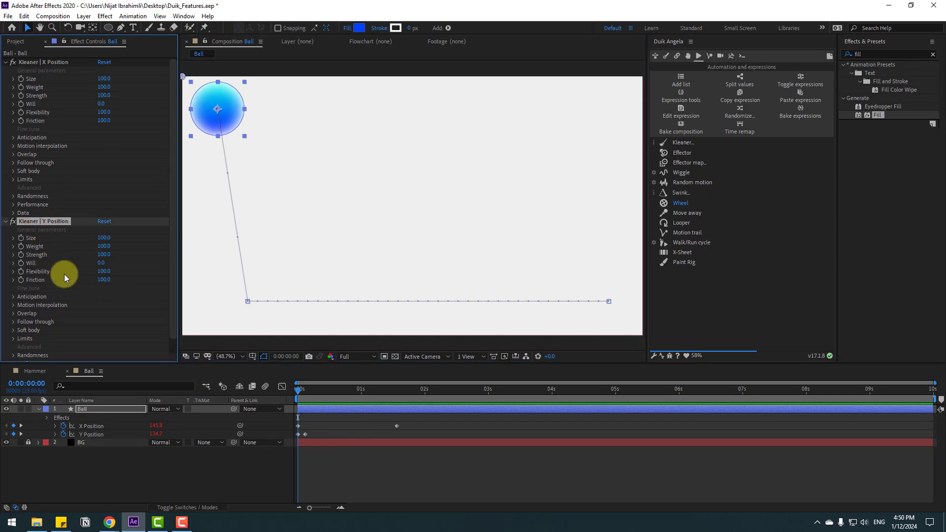
pyautogui.scroll(-1, 64, 274)
pyautogui.click(13, 307)
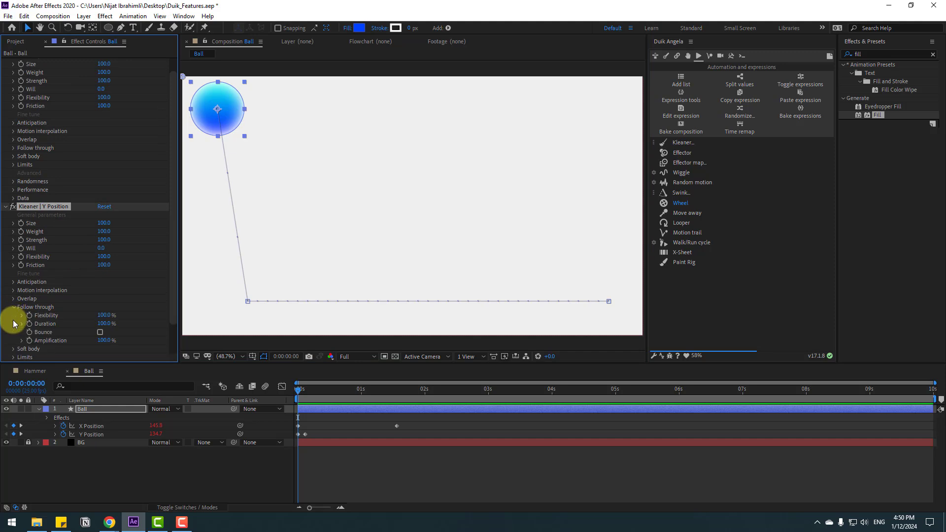
pyautogui.click(100, 333)
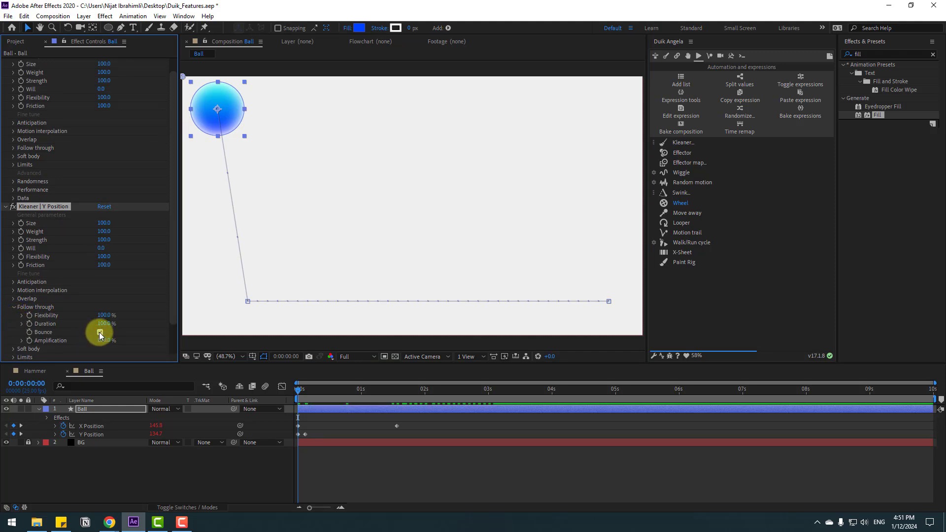
pyautogui.click(451, 474)
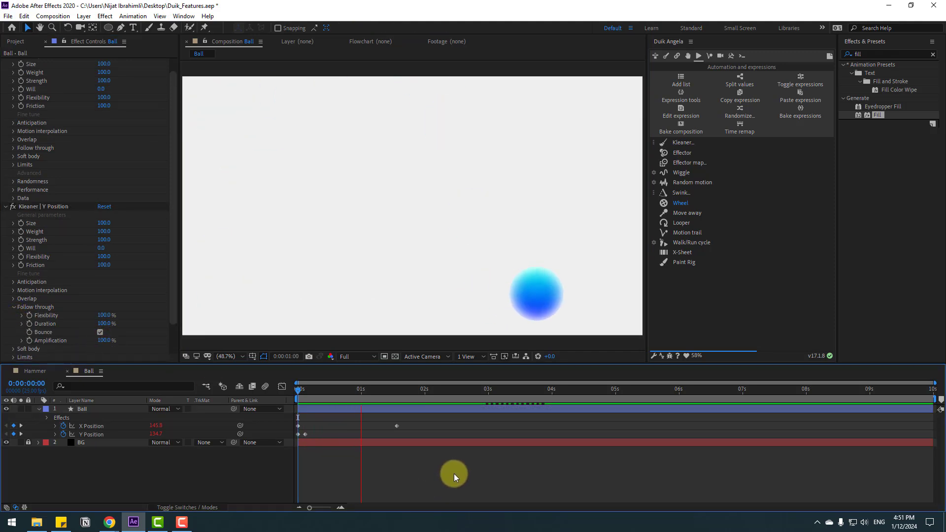
pyautogui.press('space')
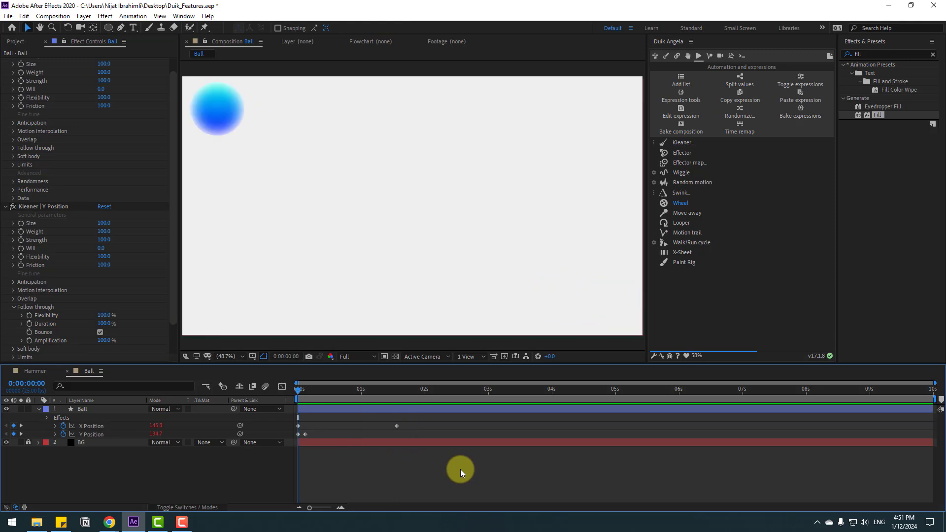
# Set the Y Position Kleaner's follow-through Flexibility to 50% and Duration to 65%, and preview the bounce.
pyautogui.click(103, 316)
pyautogui.write('50')
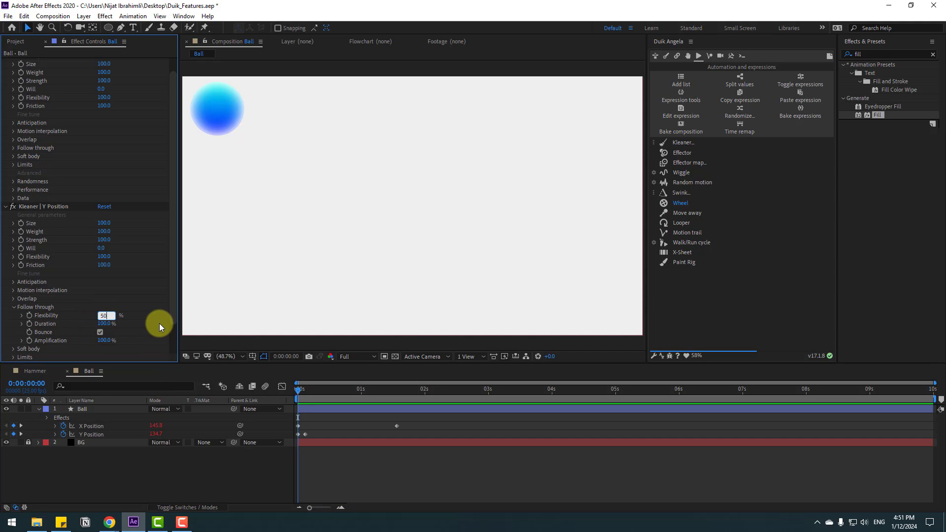
pyautogui.press('Return')
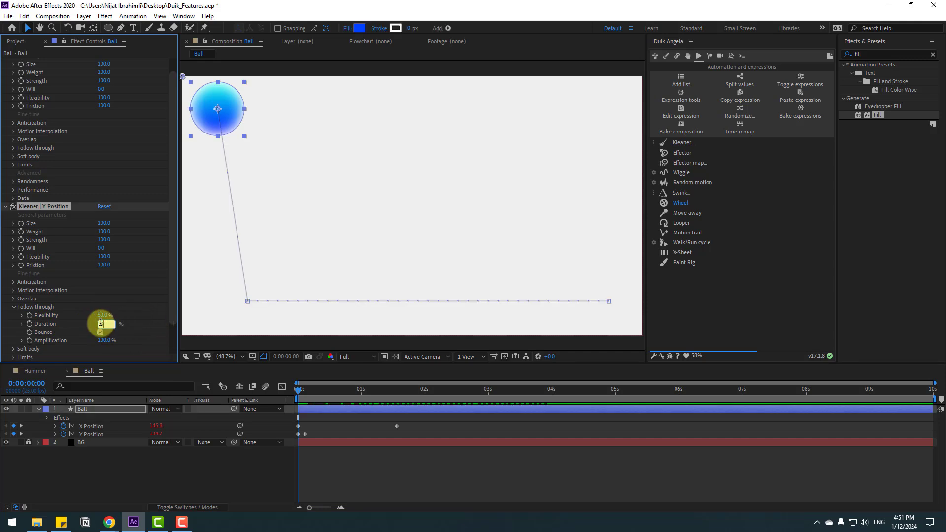
pyautogui.click(354, 469)
pyautogui.press('space')
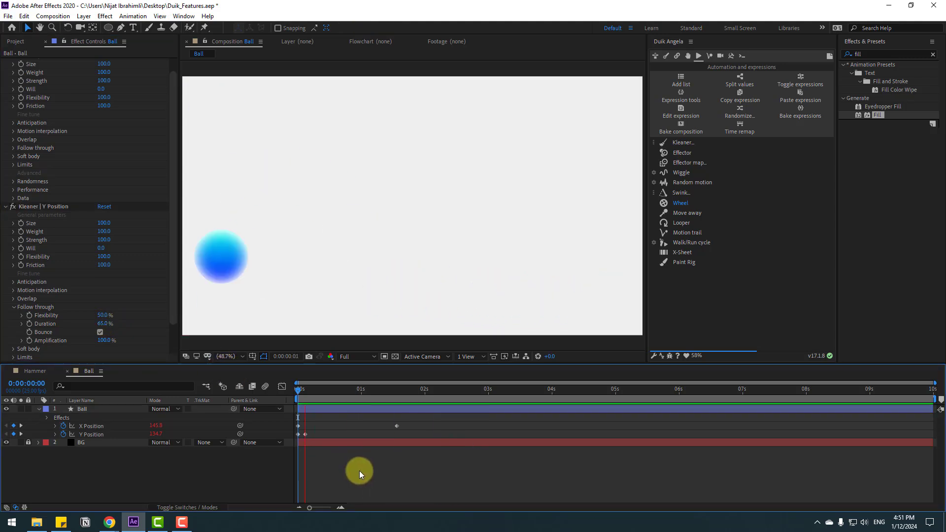
pyautogui.scroll(-2, 347, 259)
pyautogui.press('space')
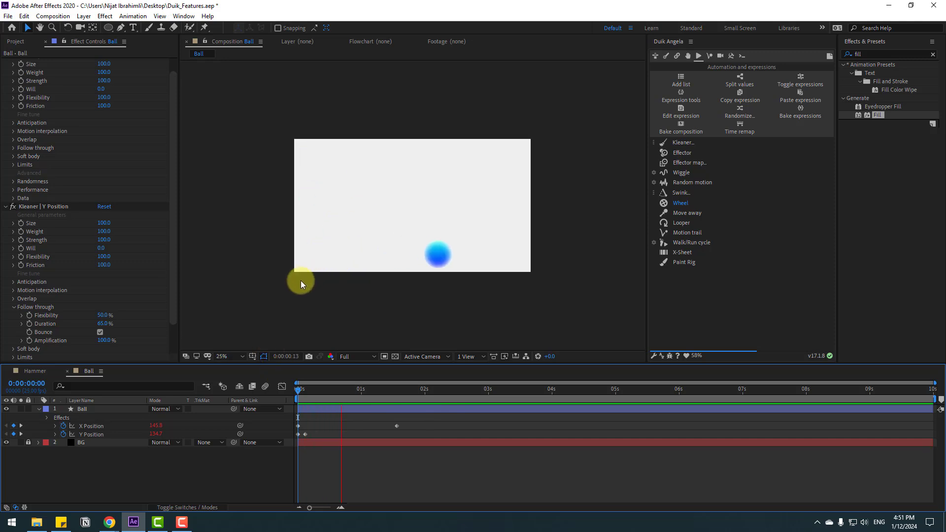
# End the work area at about 2:05 in the Ball composition and preview the animation.
pyautogui.moveTo(388, 392); pyautogui.dragTo(433, 390)
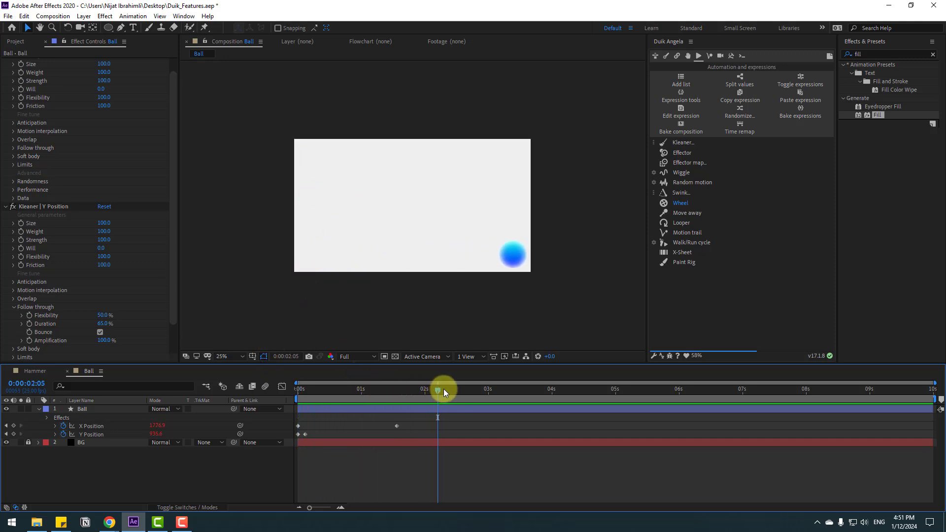
pyautogui.press('n')
pyautogui.press('space')
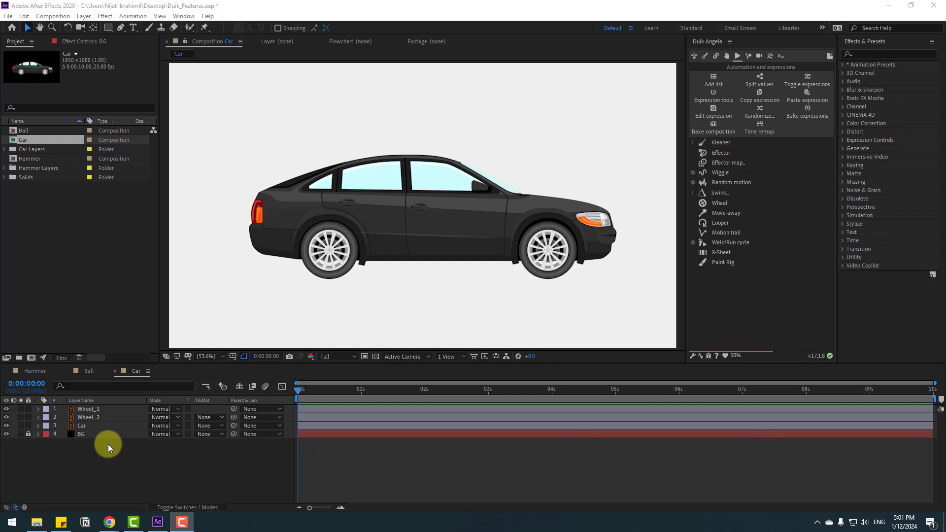
# Examine the Car, Wheel_2 and Wheel_1 layers of the Car composition by soloing them one at a time.
pyautogui.click(82, 425)
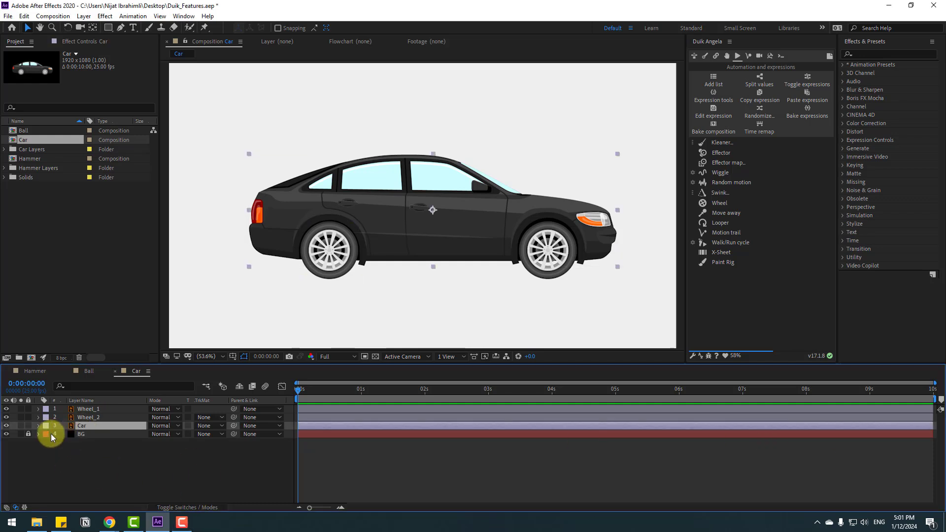
pyautogui.click(22, 427)
pyautogui.click(22, 426)
pyautogui.click(88, 417)
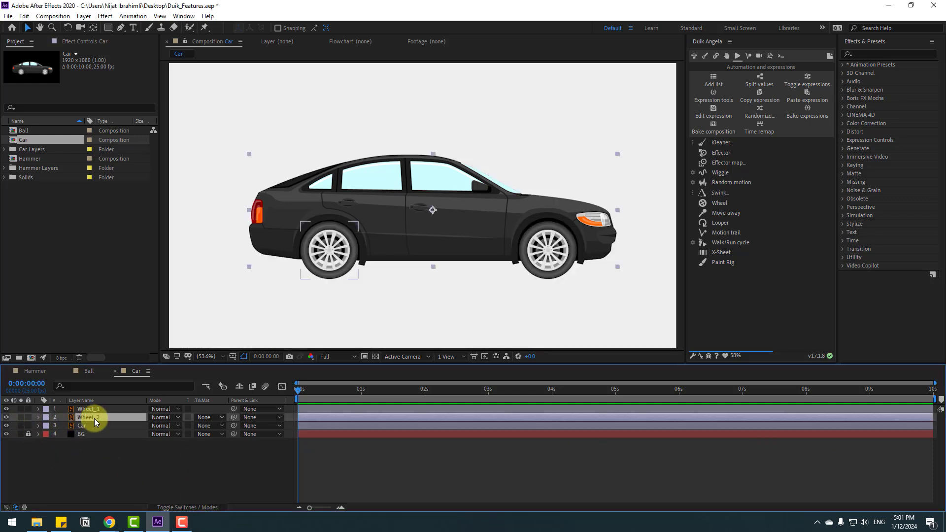
pyautogui.click(20, 417)
pyautogui.click(20, 417)
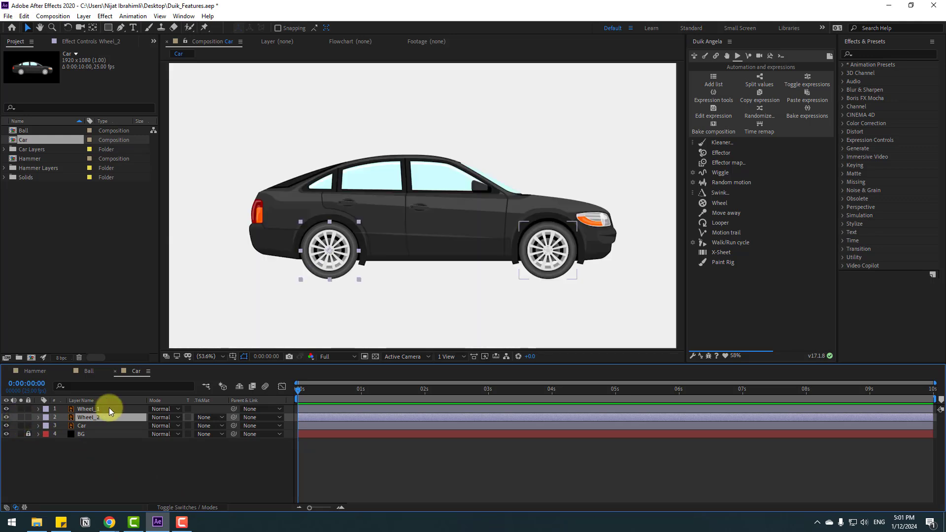
pyautogui.click(93, 409)
pyautogui.click(19, 410)
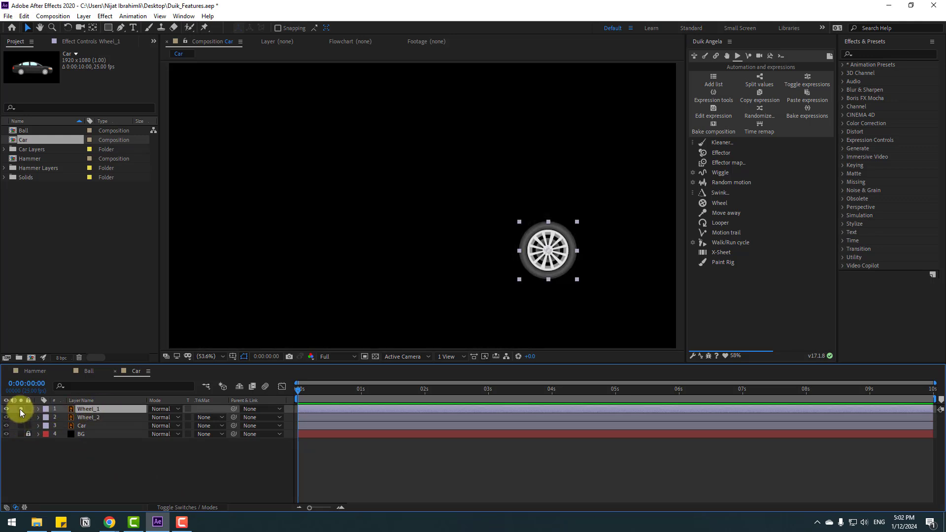
pyautogui.click(20, 409)
# Apply Duik's Wheel automation to both wheel layers and deselect them.
pyautogui.keyDown('shift'); pyautogui.click(88, 417); pyautogui.keyUp('shift')
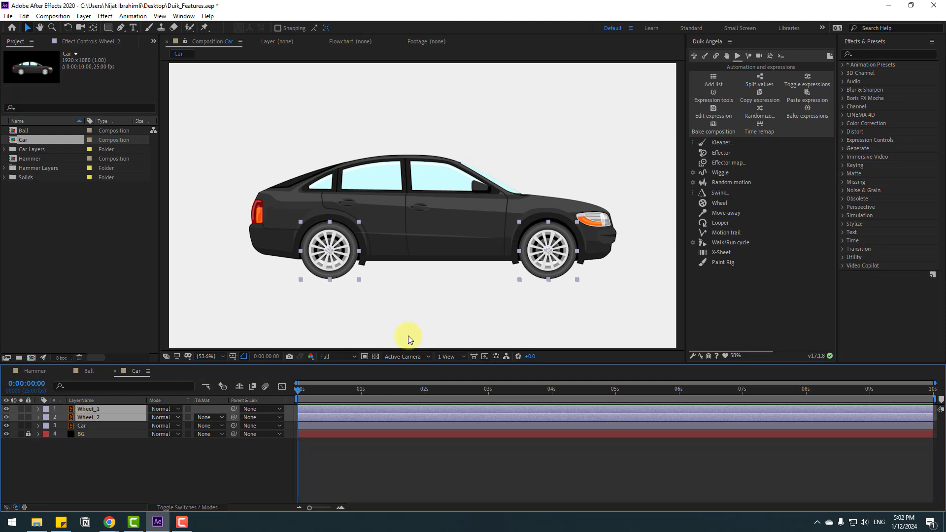
pyautogui.click(719, 204)
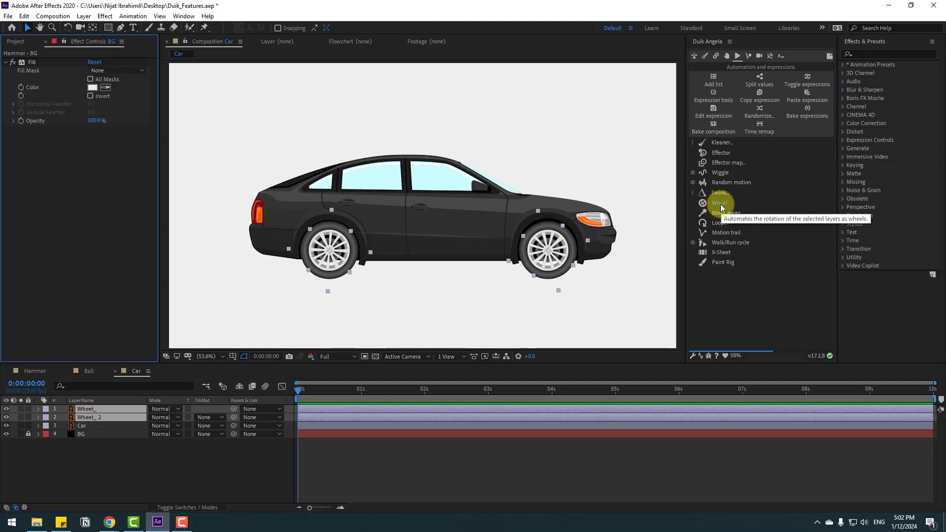
pyautogui.click(190, 474)
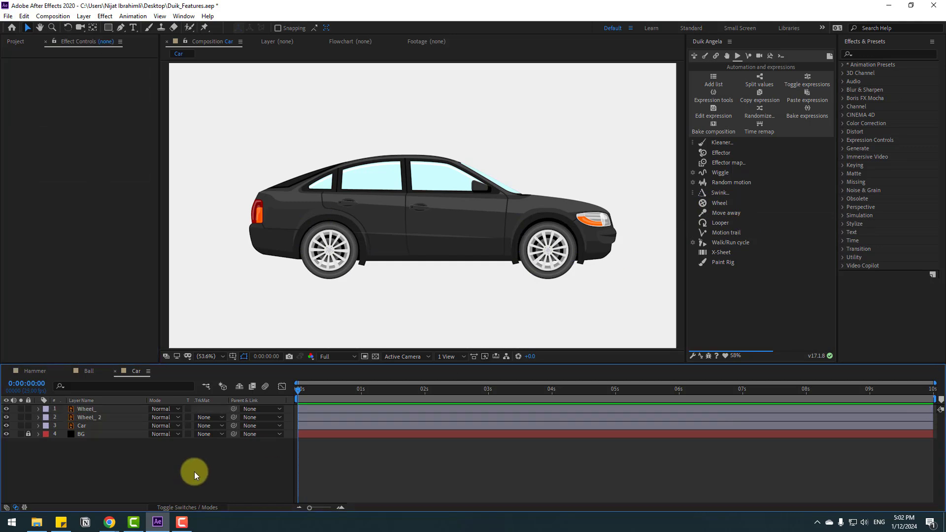
# Parent both wheel layers to the Car layer and test the wheel rotation by moving the car sideways.
pyautogui.click(90, 408)
pyautogui.keyDown('shift'); pyautogui.click(94, 417); pyautogui.keyUp('shift')
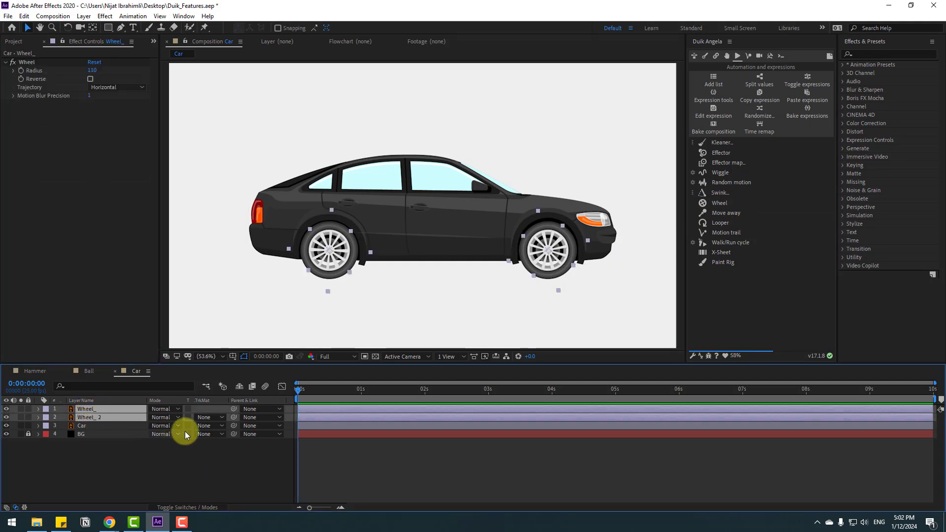
pyautogui.moveTo(232, 406); pyautogui.dragTo(84, 426)
pyautogui.click(83, 427)
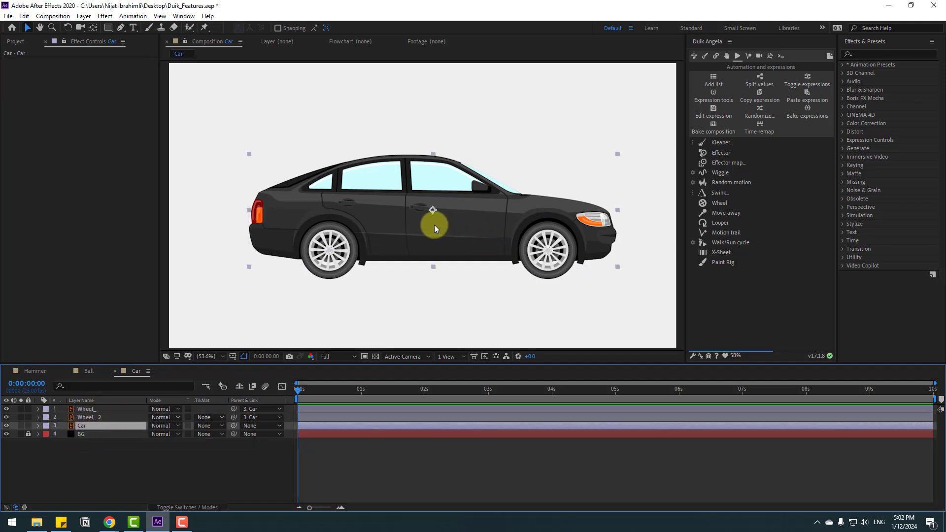
pyautogui.moveTo(434, 225); pyautogui.dragTo(380, 230)
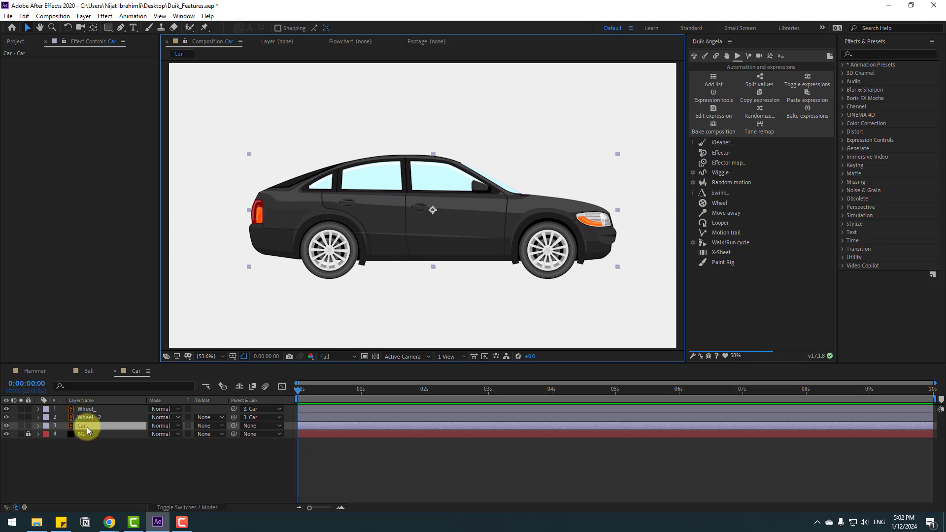
# Keyframe the Car layer's Position at 0 s and, at 3:12, with the car moved horizontally, and preview the motion.
pyautogui.click(87, 427)
pyautogui.press('p')
pyautogui.click(63, 435)
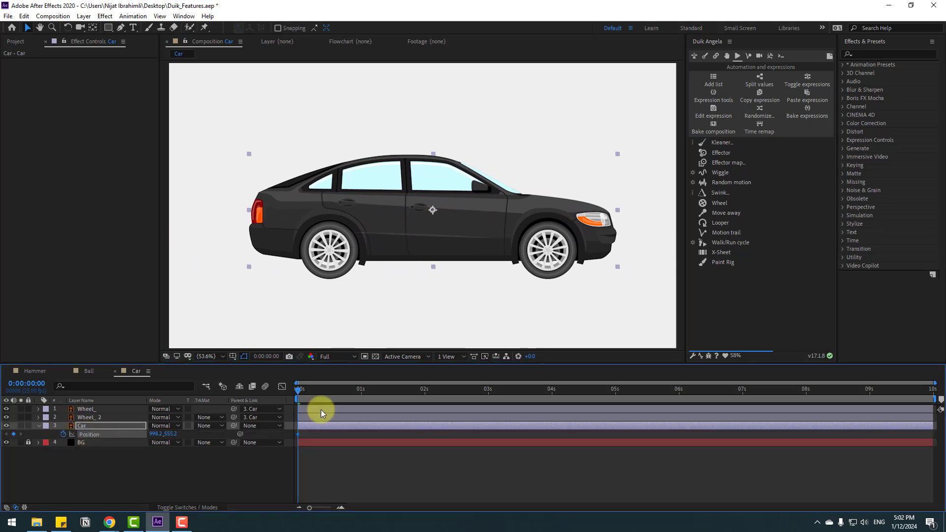
pyautogui.moveTo(404, 391); pyautogui.dragTo(519, 389)
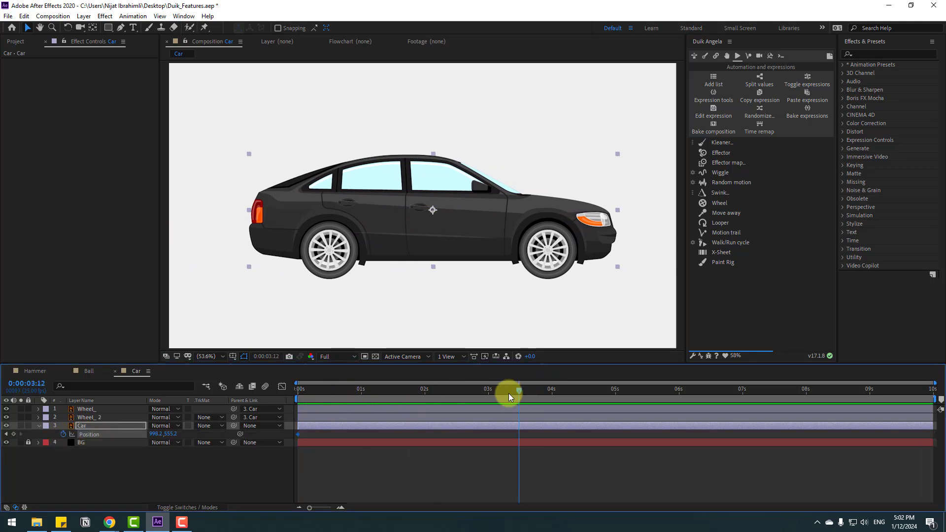
pyautogui.moveTo(155, 435); pyautogui.dragTo(422, 401)
pyautogui.press('space')
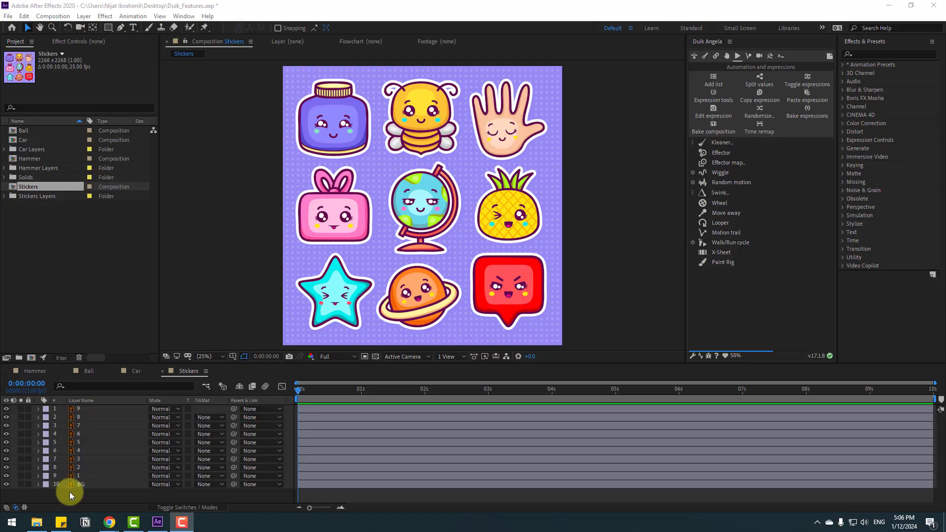
# In the Stickers composition, lock the BG layer and keyframe Scale on layers 1 to 9 at 0 s.
pyautogui.click(78, 485)
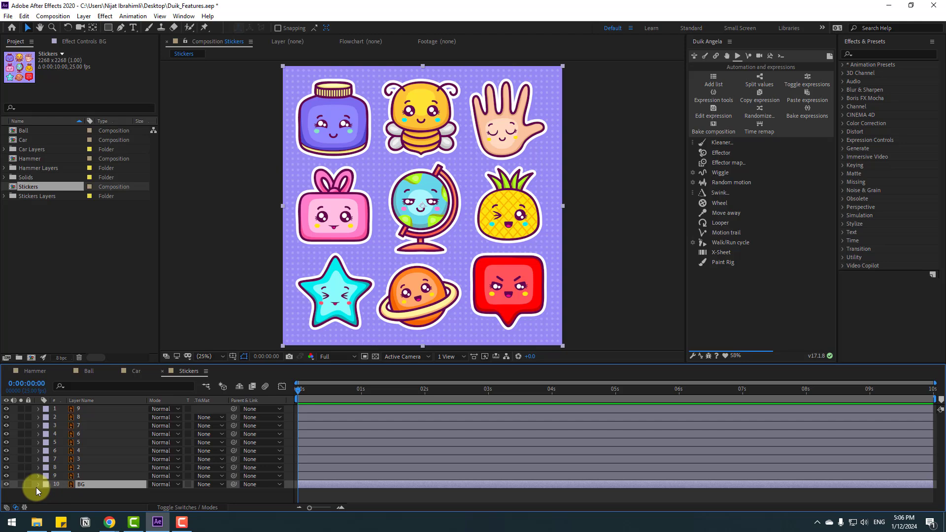
pyautogui.click(28, 484)
pyautogui.click(83, 476)
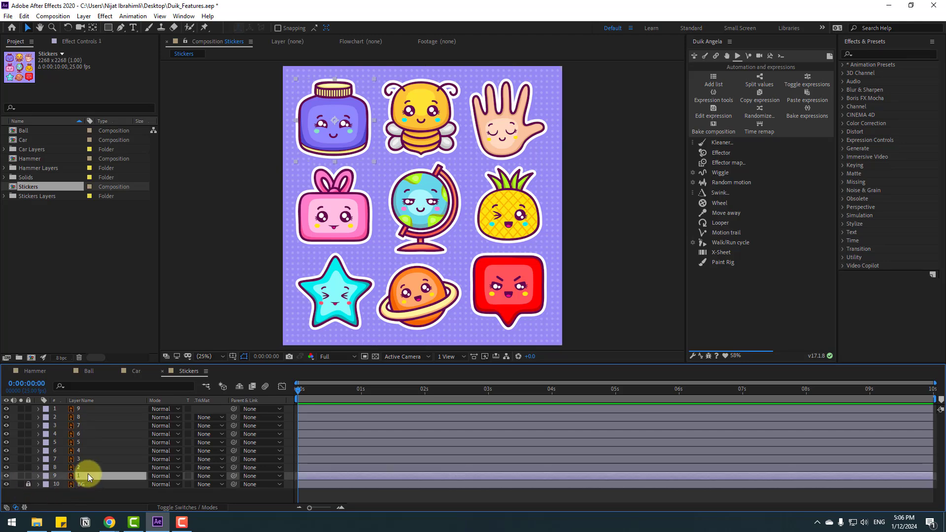
pyautogui.keyDown('shift'); pyautogui.click(81, 409); pyautogui.keyUp('shift')
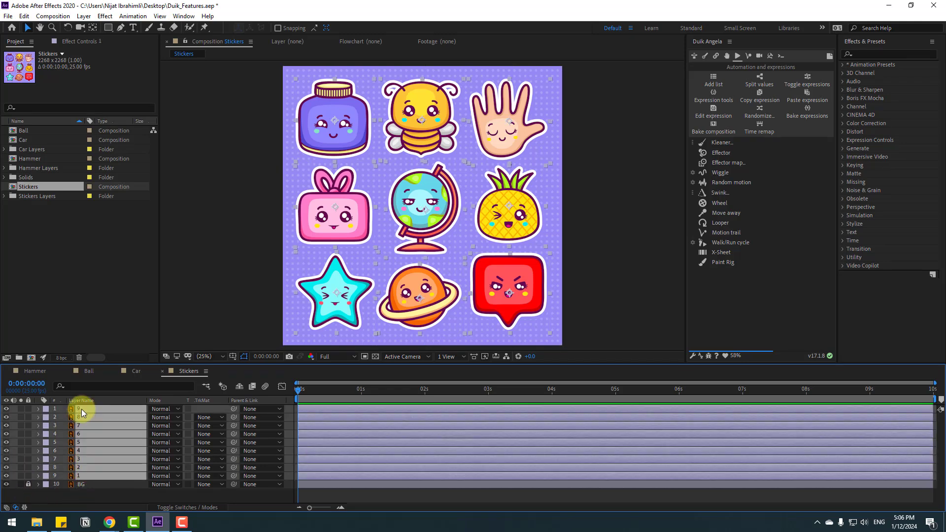
pyautogui.press('s')
pyautogui.scroll(-2, 176, 423)
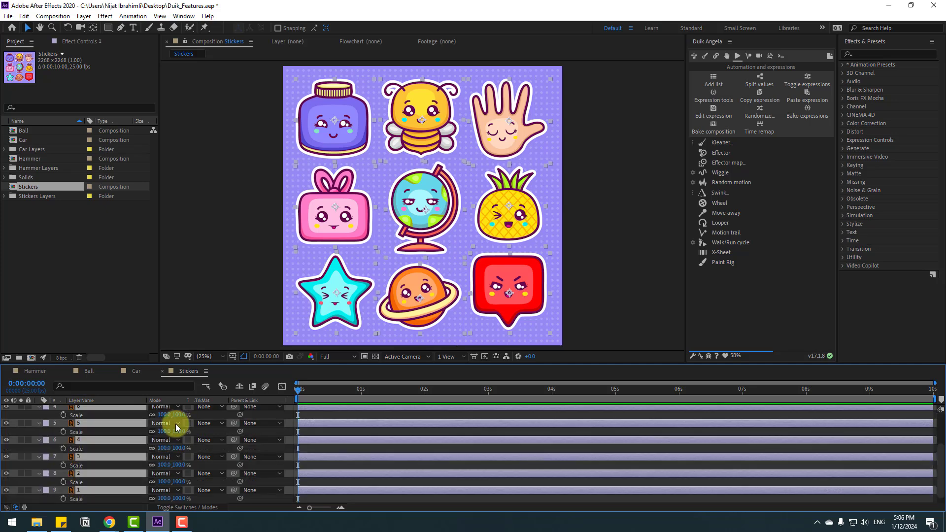
pyautogui.click(63, 415)
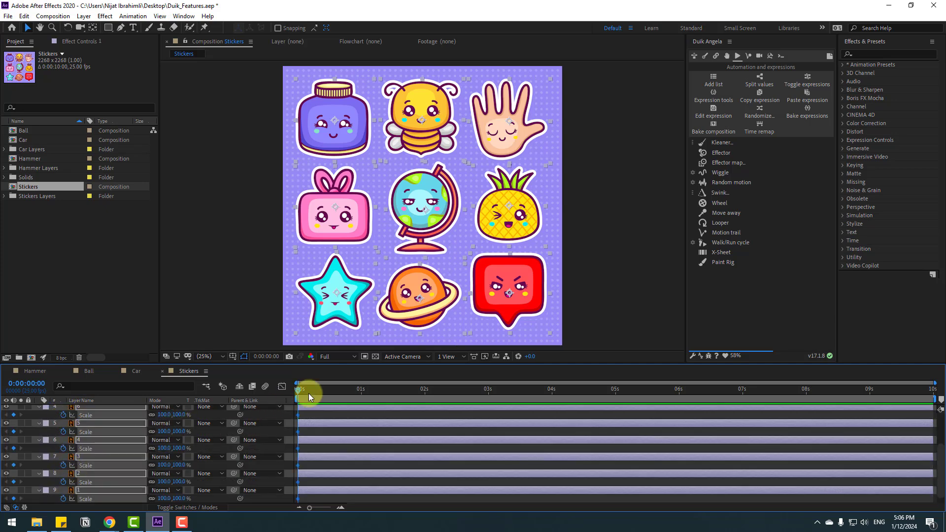
# At frame 10, scale all nine sticker layers down to 65%.
pyautogui.click(259, 357)
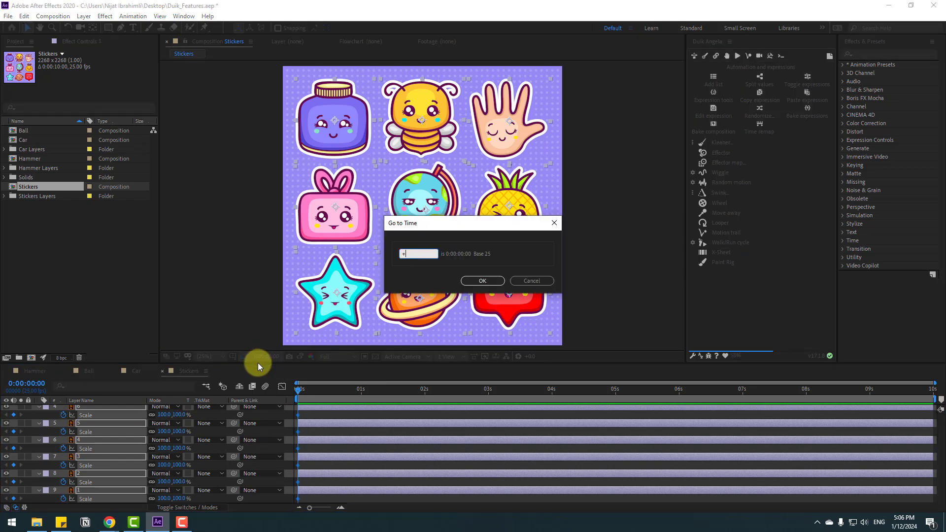
pyautogui.click(483, 281)
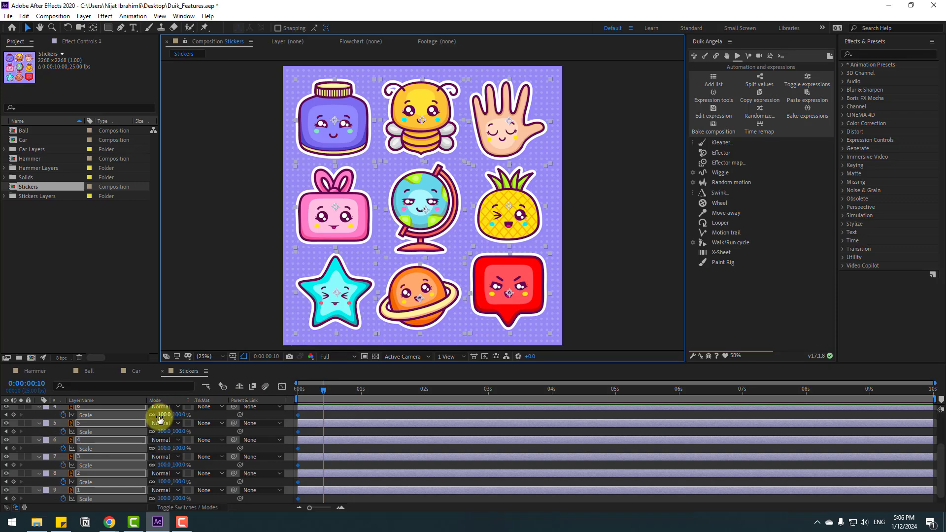
pyautogui.moveTo(164, 419); pyautogui.dragTo(143, 415)
# Keyframe Rotation on all nine sticker layers at 0 s.
pyautogui.moveTo(323, 393); pyautogui.dragTo(294, 391)
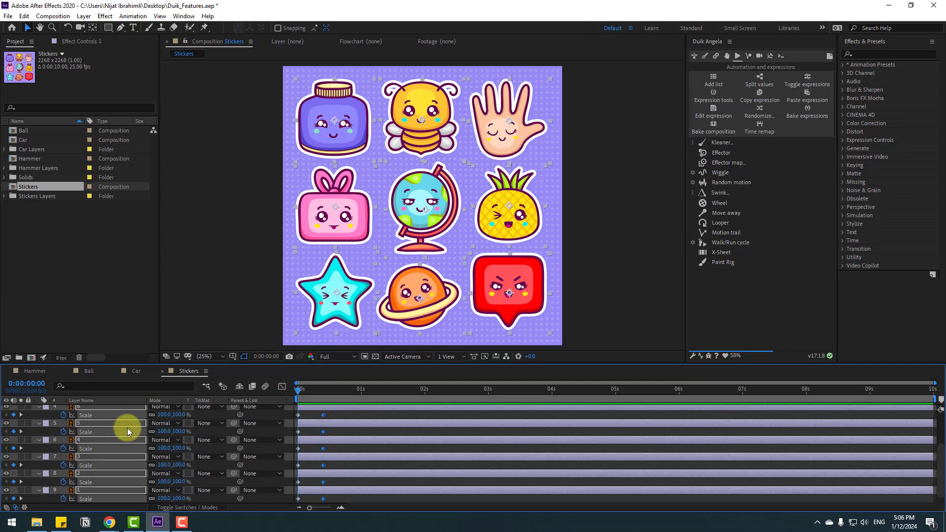
pyautogui.hotkey('shift', 'r')
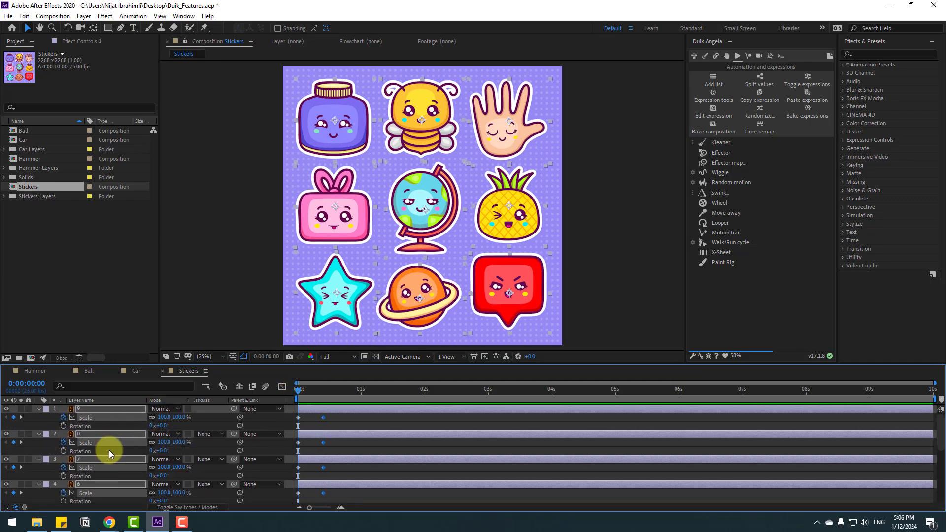
pyautogui.click(63, 426)
# At frame 10, set the Rotation of stickers 9 down to 1 to 40, -58, -21, 31, 24, -26, -25, 24 and -33 degrees.
pyautogui.moveTo(306, 388); pyautogui.dragTo(325, 389)
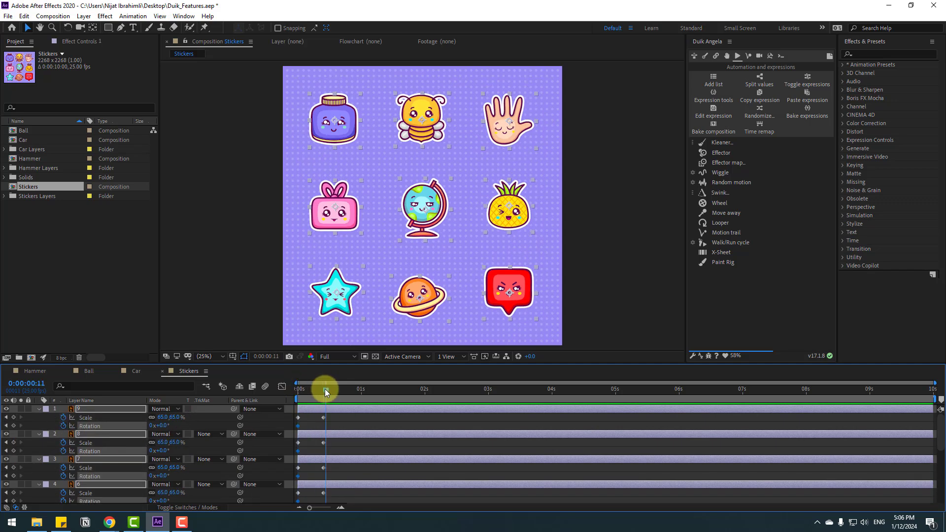
pyautogui.click(349, 421)
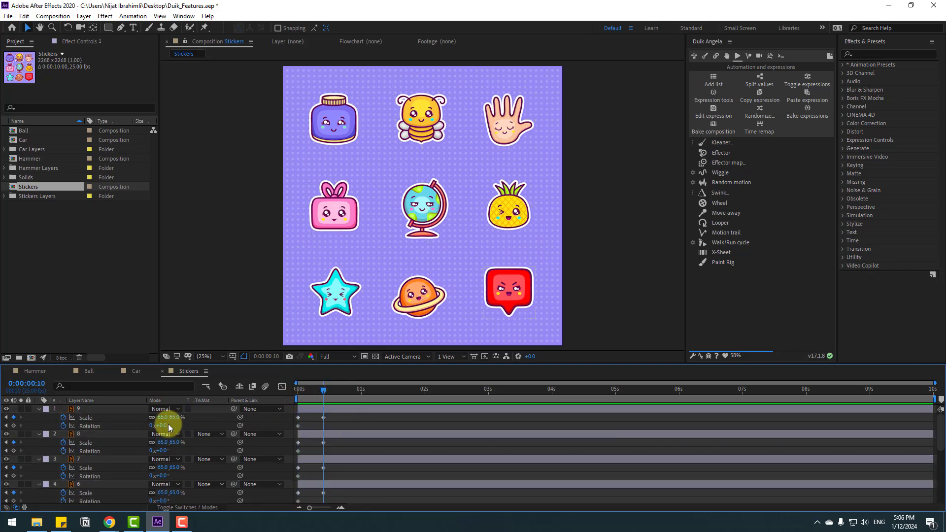
pyautogui.moveTo(167, 426); pyautogui.dragTo(168, 493)
pyautogui.scroll(-1, 176, 460)
pyautogui.click(167, 475)
pyautogui.scroll(-2, 166, 486)
pyautogui.scroll(-1, 177, 473)
pyautogui.scroll(-1, 164, 501)
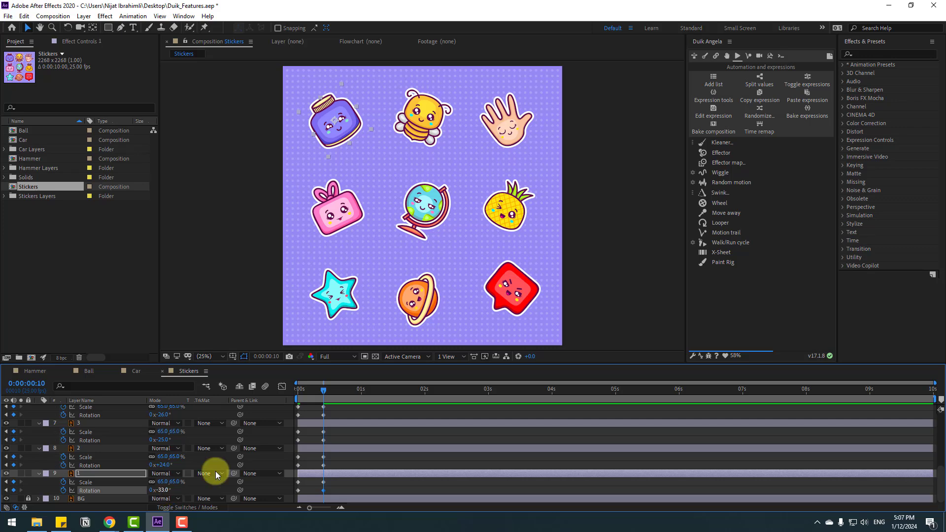
# Keyframe Position on all nine sticker layers at 0 s.
pyautogui.moveTo(319, 389); pyautogui.dragTo(298, 392)
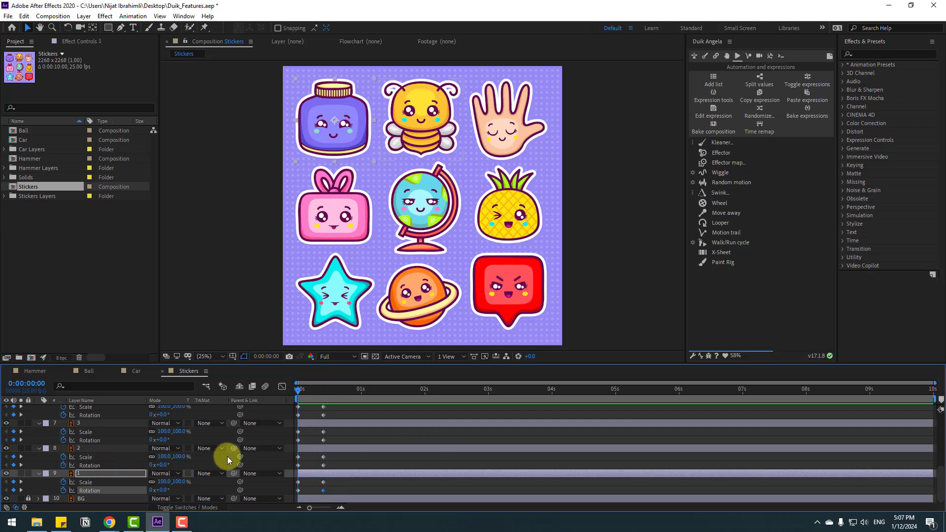
pyautogui.hotkey('ctrl', 'a')
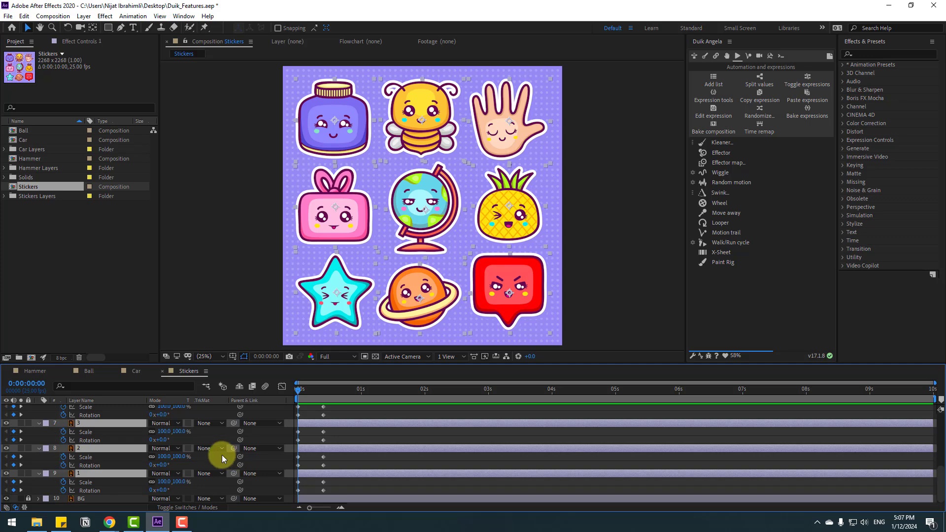
pyautogui.scroll(6, 219, 443)
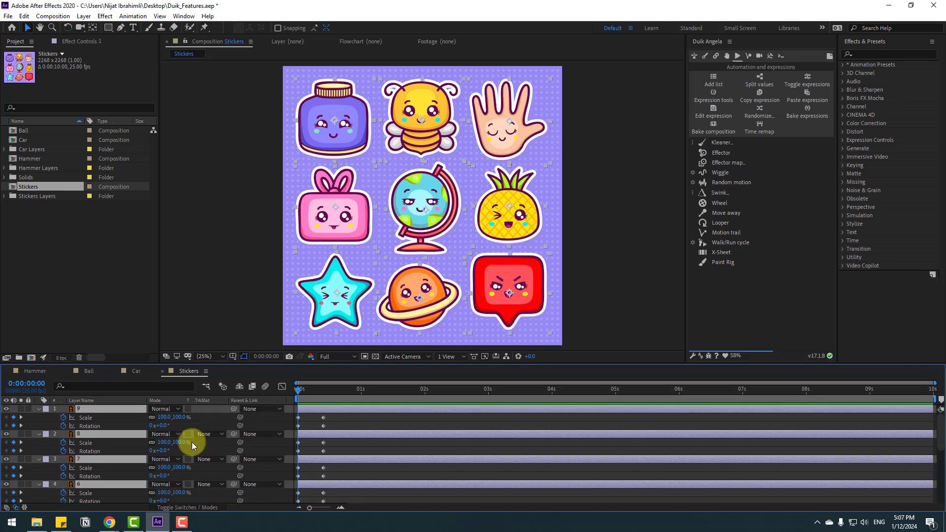
pyautogui.hotkey('shift', 'p')
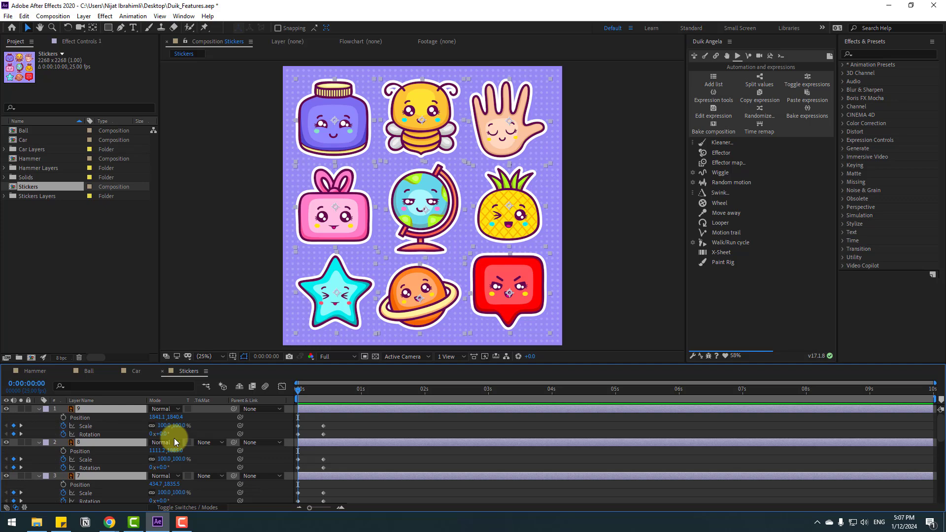
pyautogui.click(62, 417)
# At frame 10, move the jar and star stickers up and left, the gift upward, and the globe down and left.
pyautogui.moveTo(308, 388); pyautogui.dragTo(325, 394)
pyautogui.click(332, 126)
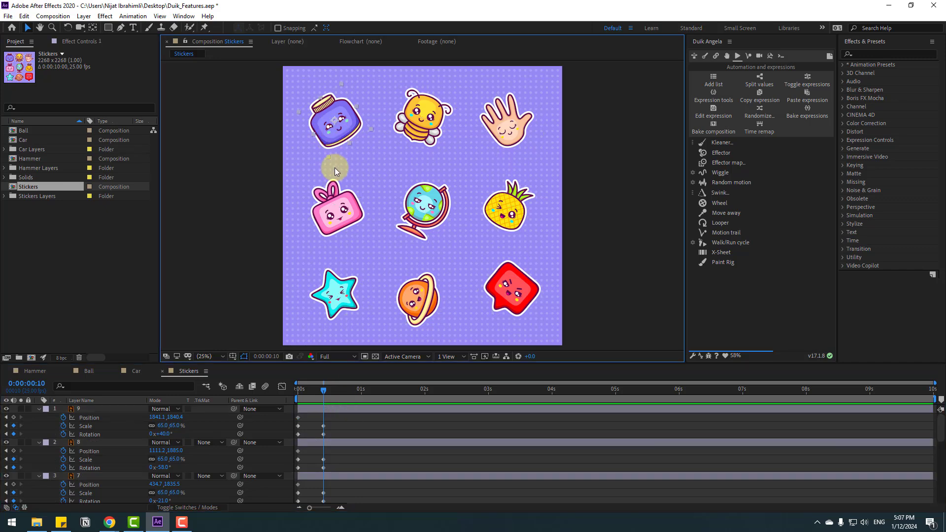
pyautogui.moveTo(339, 139); pyautogui.dragTo(327, 126)
pyautogui.moveTo(335, 212); pyautogui.dragTo(338, 190)
pyautogui.moveTo(330, 292); pyautogui.dragTo(362, 264)
pyautogui.moveTo(407, 229); pyautogui.dragTo(392, 249)
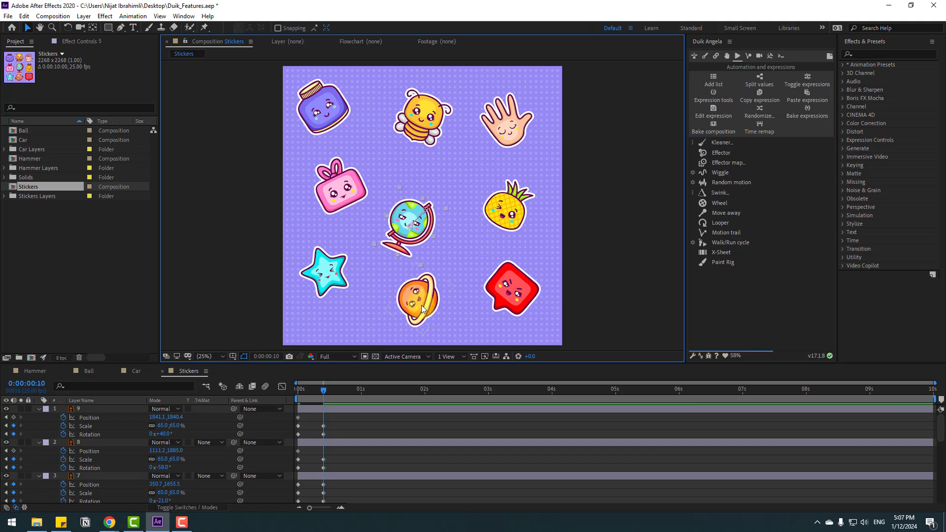
# At frame 10, shift the planet and red speech bubble down and right, the hand up and right, and reposition the pineapple slightly.
pyautogui.moveTo(417, 298); pyautogui.dragTo(428, 305)
pyautogui.moveTo(513, 290); pyautogui.dragTo(520, 306)
pyautogui.moveTo(503, 231); pyautogui.dragTo(518, 237)
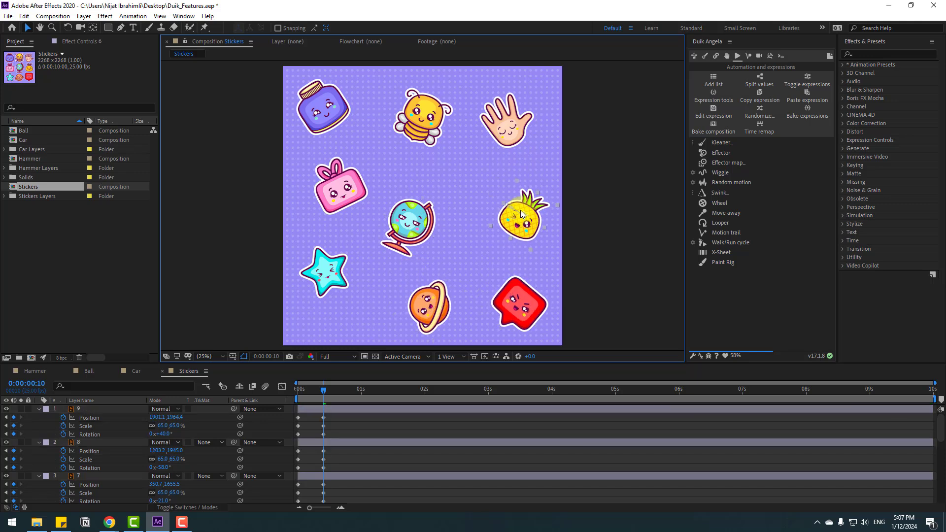
pyautogui.moveTo(505, 124); pyautogui.dragTo(526, 98)
pyautogui.click(312, 434)
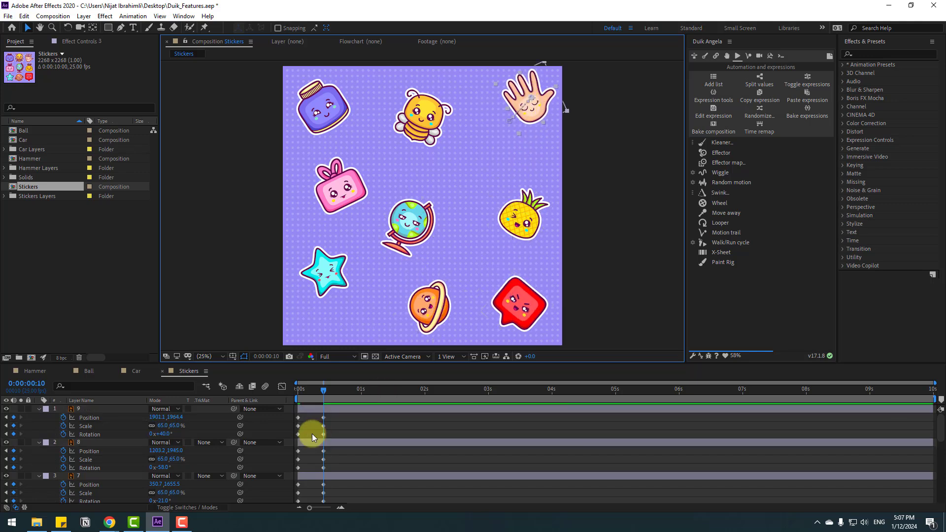
pyautogui.click(480, 226)
# Move the bee sticker down and right at frame 10 so it also gets a second Position keyframe.
pyautogui.moveTo(357, 382); pyautogui.dragTo(347, 169)
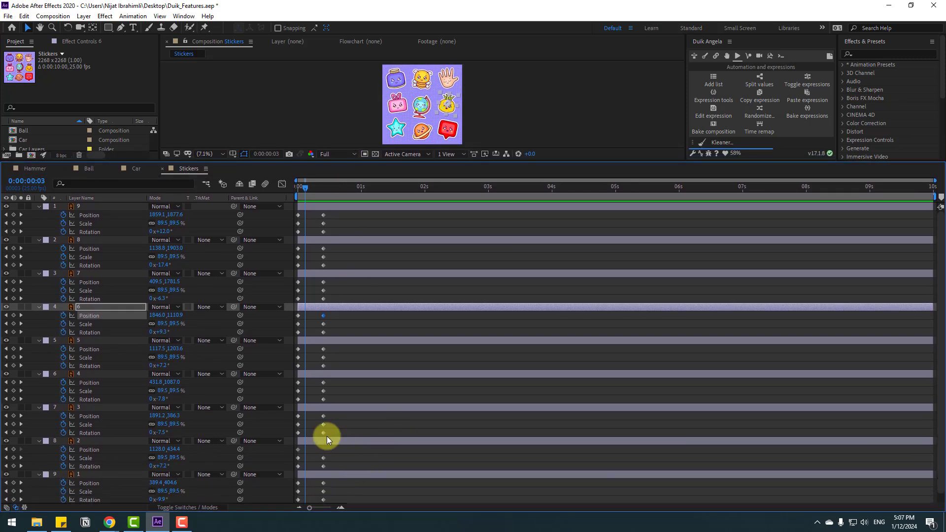
pyautogui.click(324, 441)
pyautogui.moveTo(315, 183); pyautogui.dragTo(323, 185)
pyautogui.moveTo(421, 81); pyautogui.dragTo(429, 84)
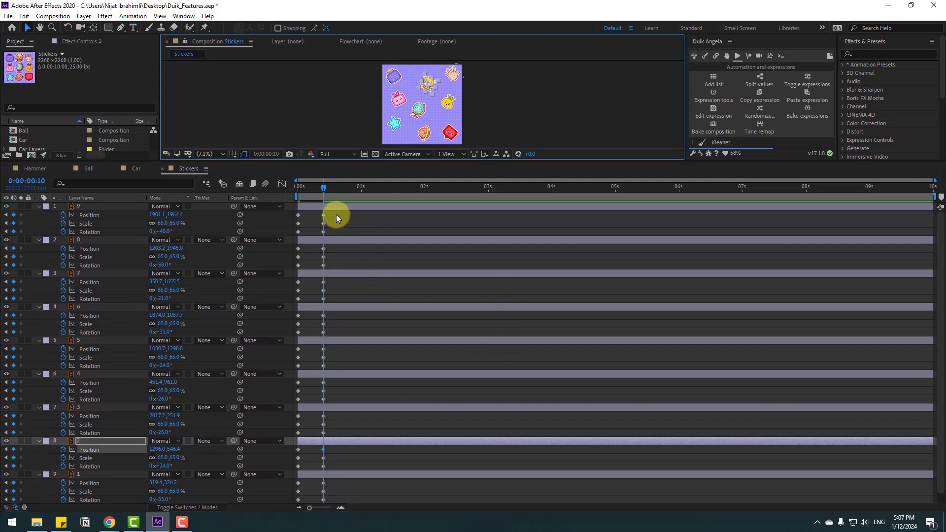
# Select every Position, Scale and Rotation keyframe on the nine sticker layers and enlarge the composition view again.
pyautogui.moveTo(336, 215)
pyautogui.mouseDown()
pyautogui.moveTo(284, 524)
pyautogui.moveTo(344, 464)
pyautogui.mouseUp()
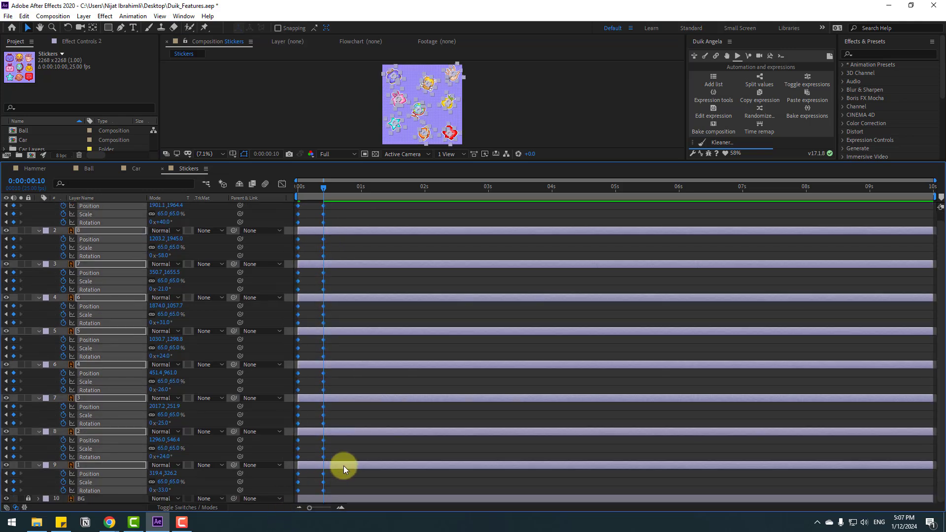
pyautogui.scroll(1, 355, 439)
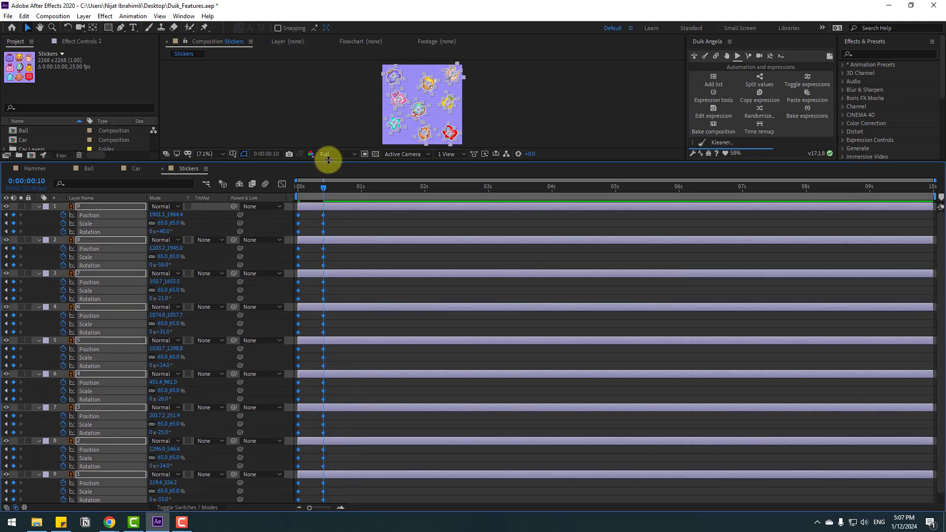
pyautogui.moveTo(327, 163); pyautogui.dragTo(286, 383)
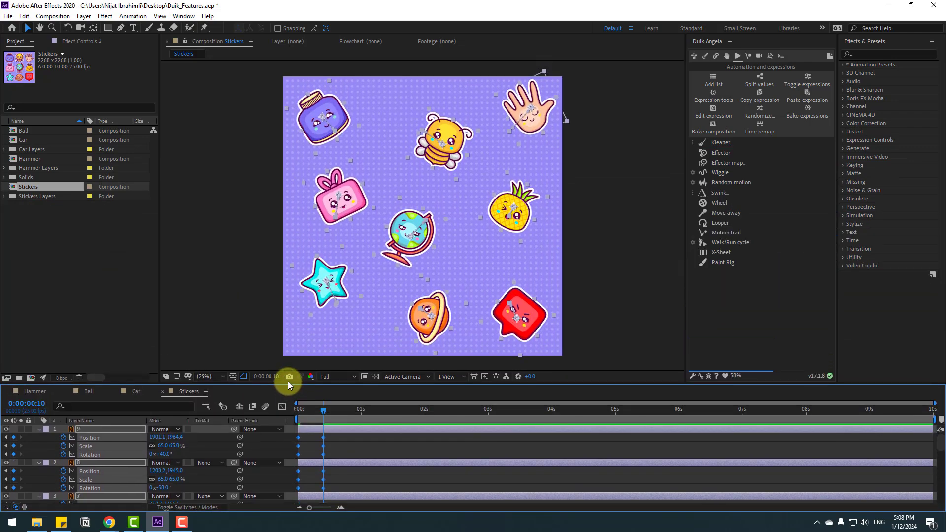
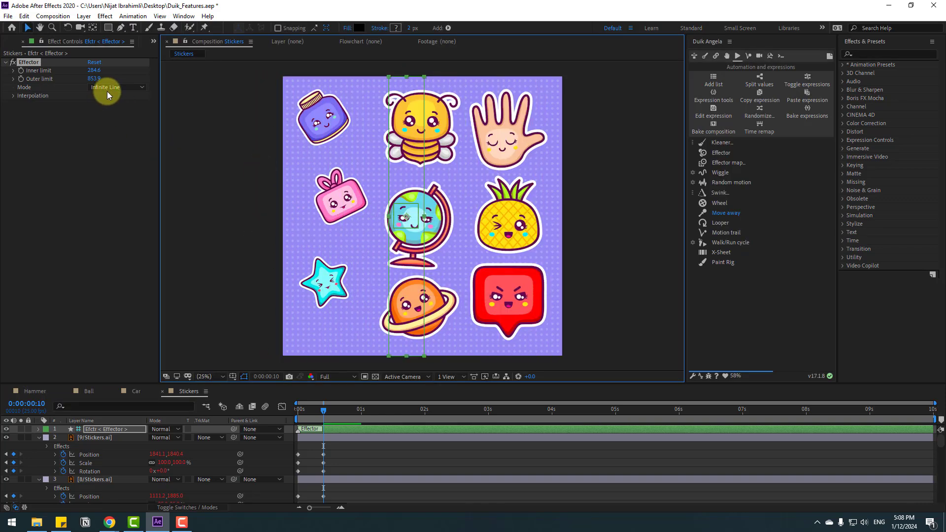
# Try the effector's Custom Shape mode, then set its mode to Circle.
pyautogui.click(107, 91)
pyautogui.click(109, 121)
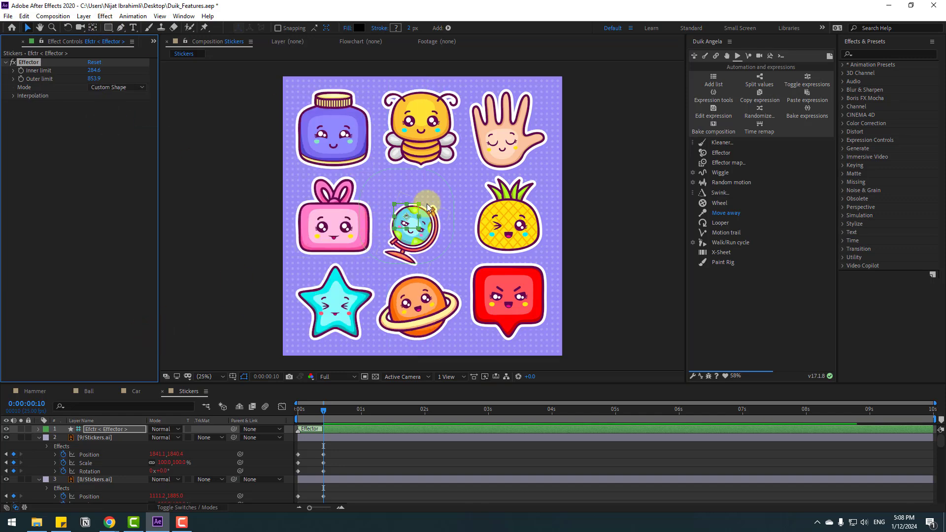
pyautogui.click(112, 89)
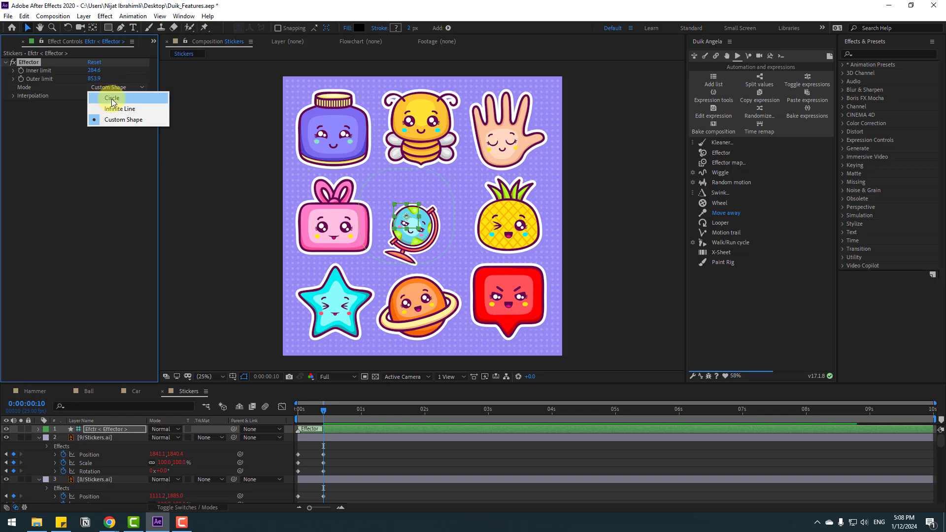
pyautogui.click(111, 99)
pyautogui.click(536, 387)
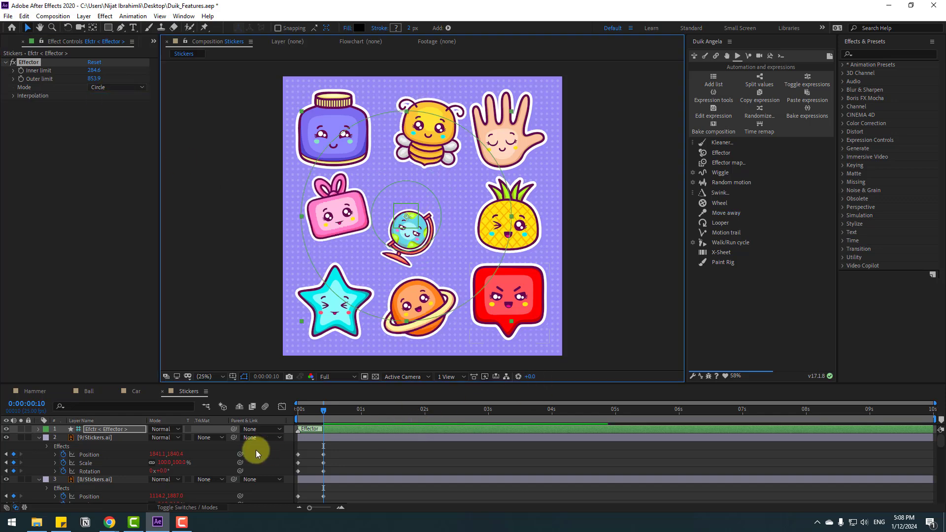
# Keyframe the effector's Position at 0 s and, at frame 10, move it down and left to 726, 1558.
pyautogui.click(315, 433)
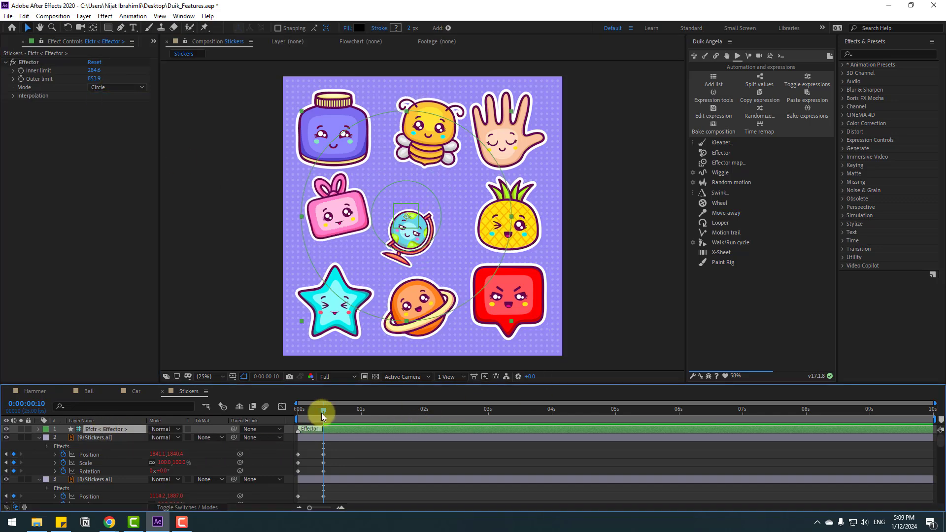
pyautogui.moveTo(321, 413); pyautogui.dragTo(289, 418)
pyautogui.press('p')
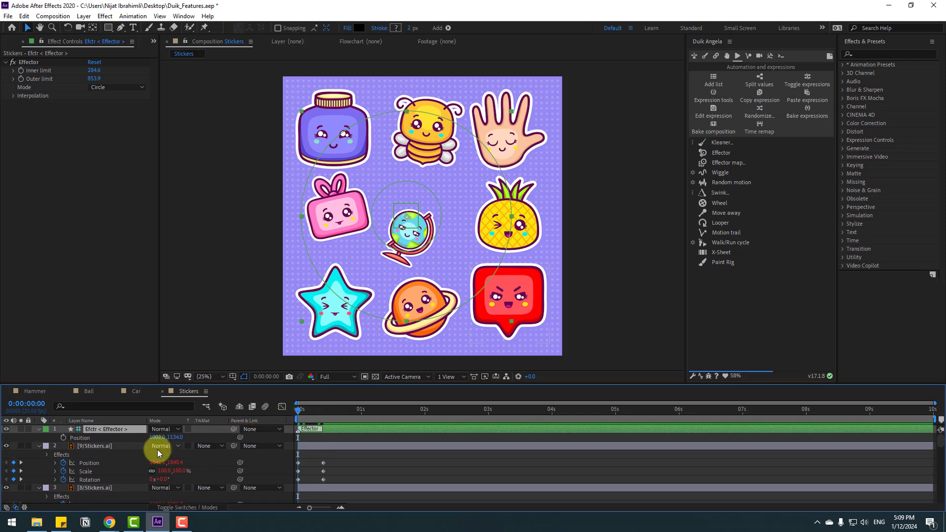
pyautogui.click(63, 437)
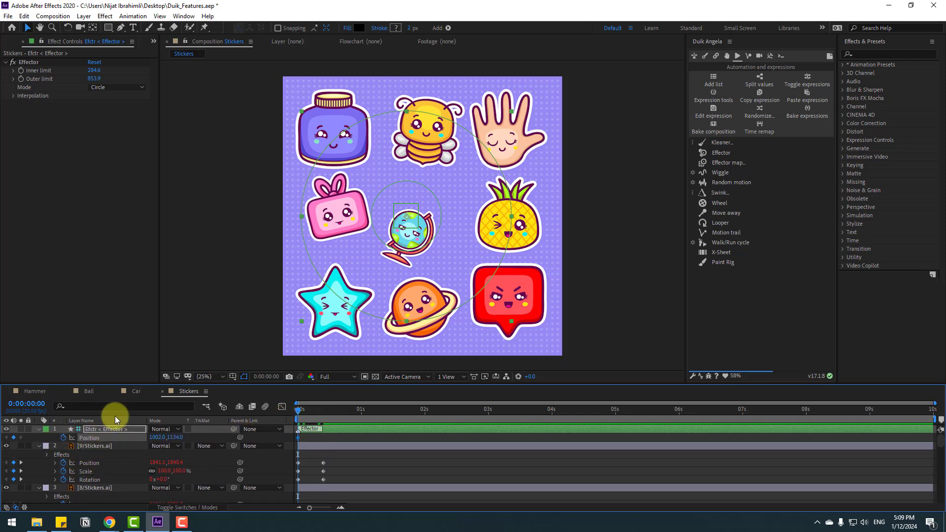
pyautogui.hotkey('shift', 'pagedown')
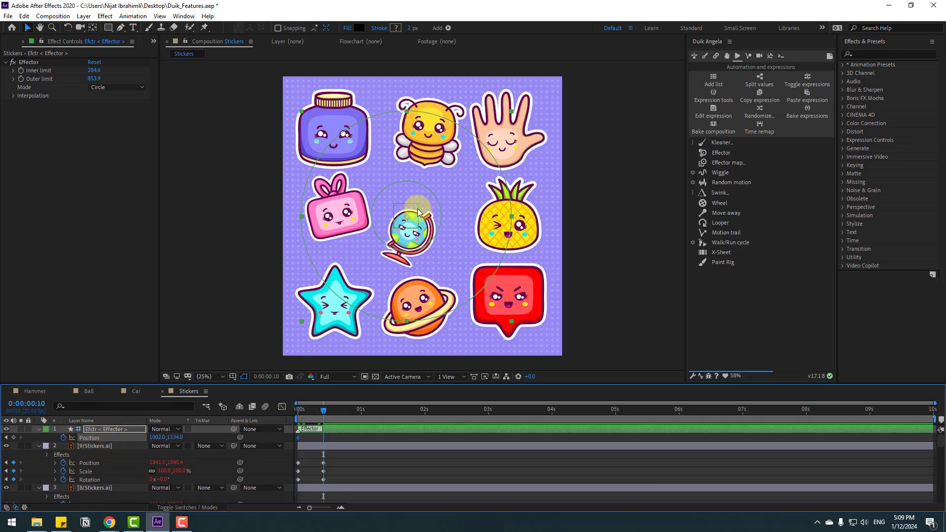
pyautogui.moveTo(399, 232); pyautogui.dragTo(358, 347)
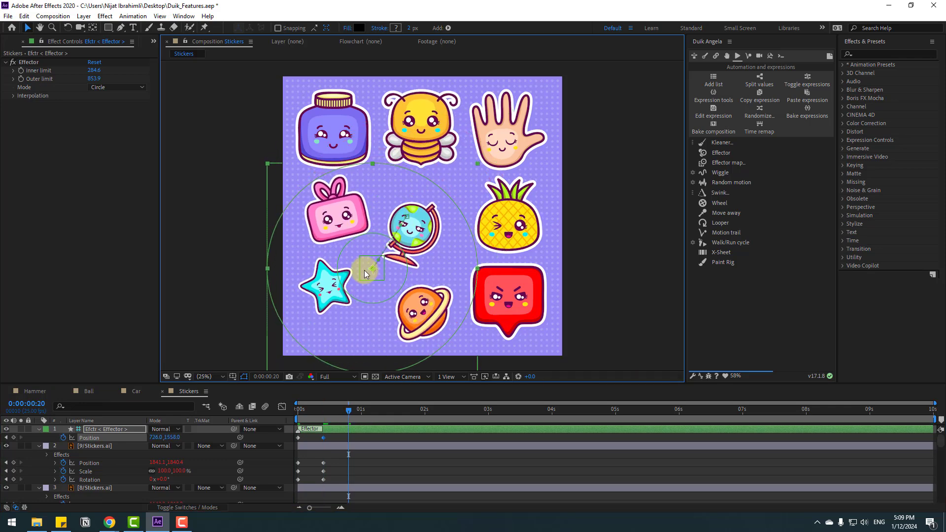
# Move the effector around the sticker grid every ten frames, adding Position keyframes up to 3:05 and ending at 770, 1526.
pyautogui.moveTo(365, 270); pyautogui.dragTo(491, 292)
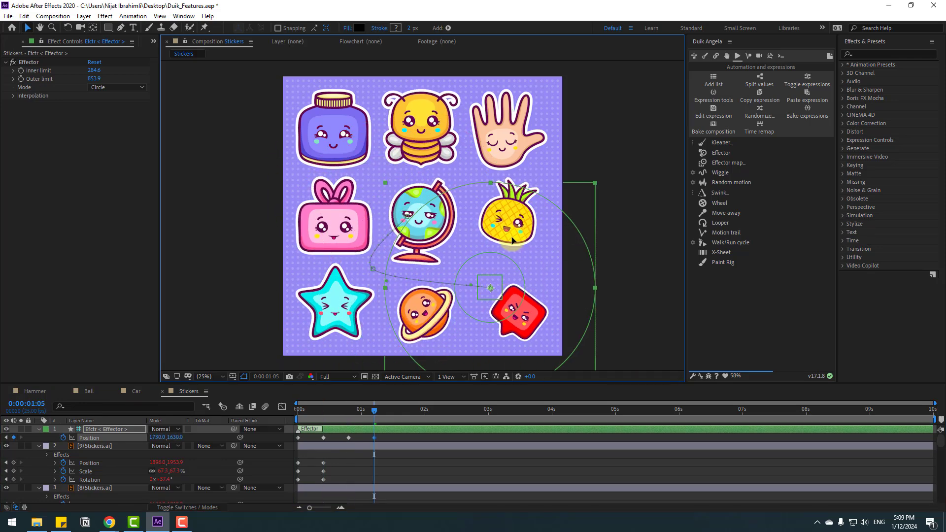
pyautogui.moveTo(512, 240); pyautogui.dragTo(378, 265)
pyautogui.hotkey('shift', 'pagedown')
pyautogui.hotkey('shift', 'pagedown')
pyautogui.hotkey('shift', 'pagedown')
pyautogui.hotkey('shift', 'pagedown')
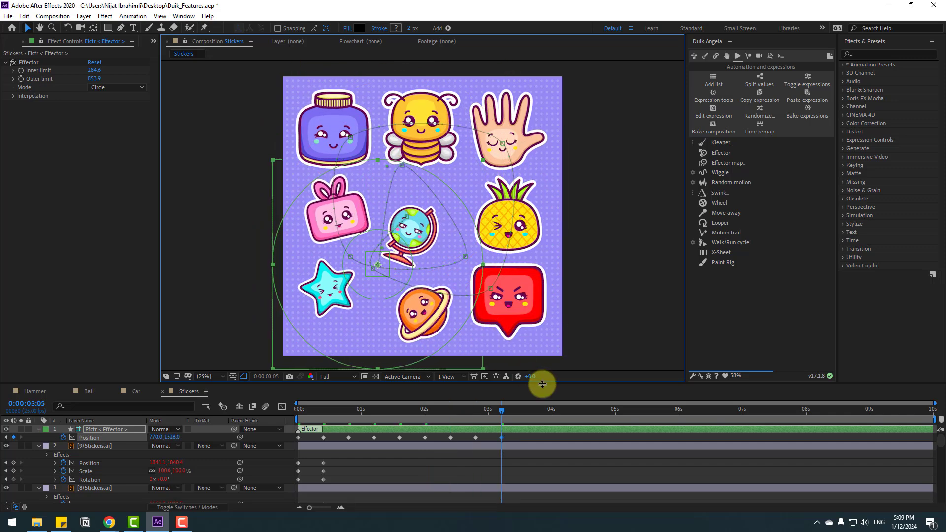
# End the work area at 3:05 and apply Easy Ease to all of the effector's Position keyframes.
pyautogui.press('n')
pyautogui.moveTo(510, 433); pyautogui.dragTo(297, 442)
pyautogui.rightClick(297, 441)
pyautogui.moveTo(330, 435)
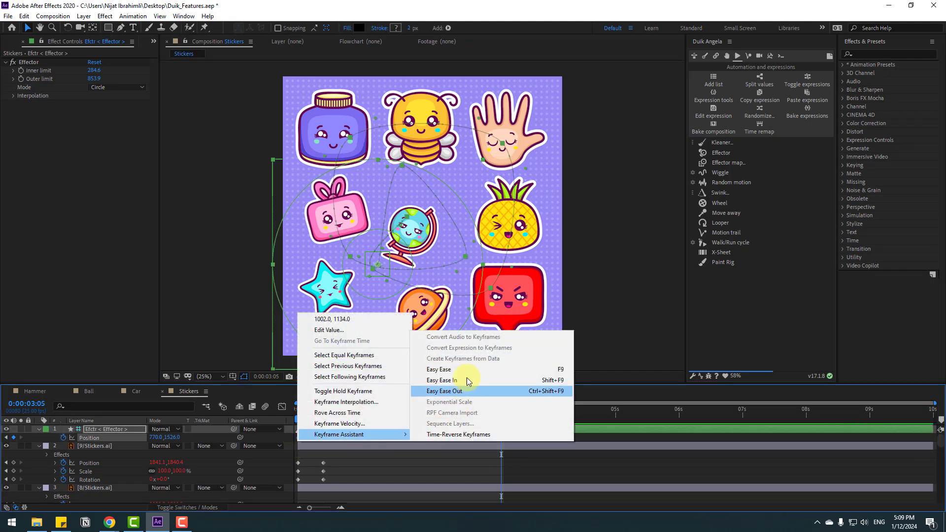
pyautogui.click(468, 370)
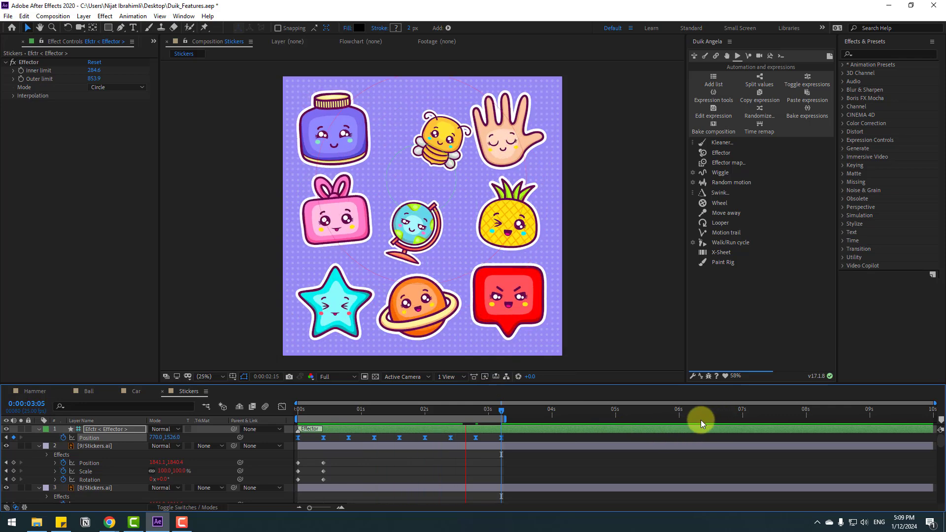
# Set the spatial interpolation of the effector's Position keyframes to Linear and preview the sticker animation.
pyautogui.click(321, 438)
pyautogui.rightClick(323, 439)
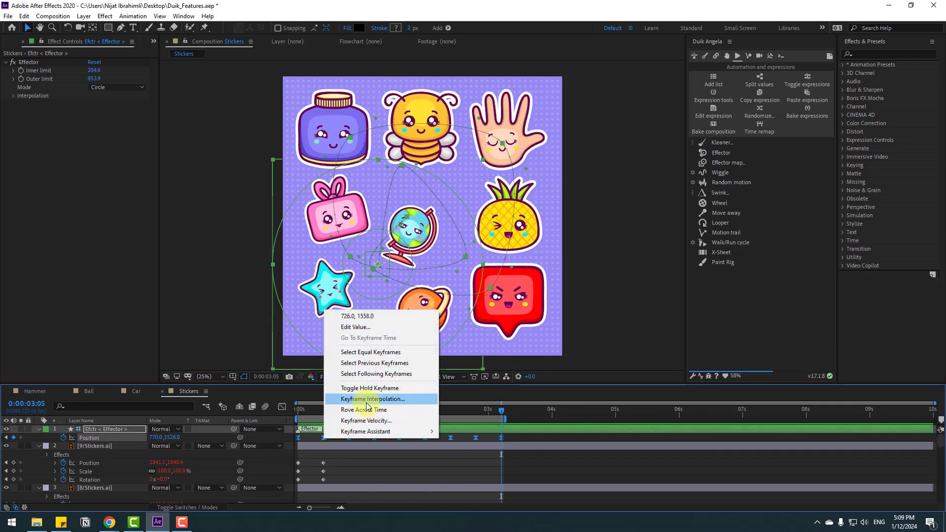
pyautogui.click(402, 399)
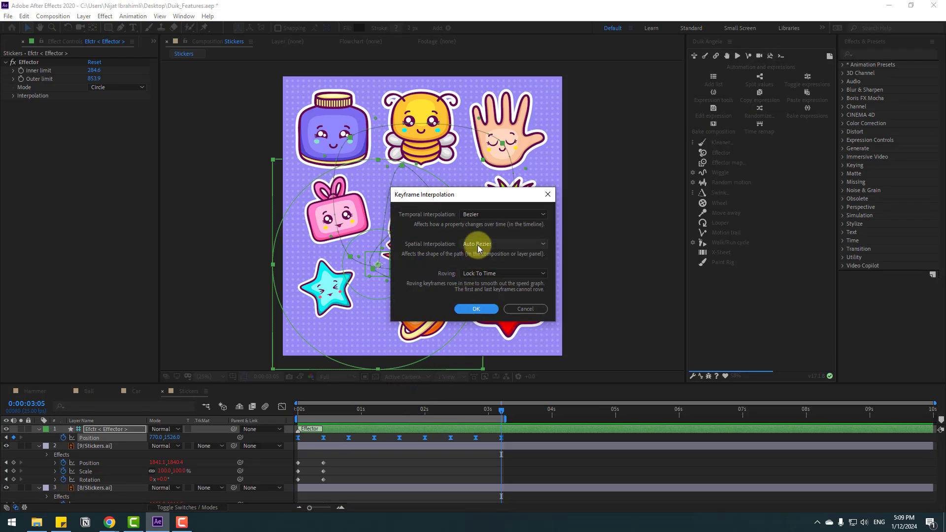
pyautogui.click(479, 243)
pyautogui.click(483, 269)
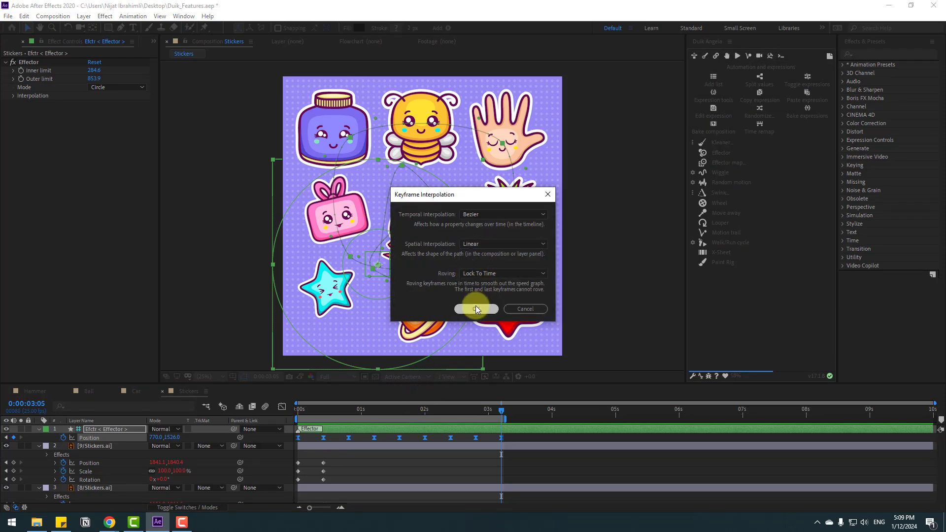
pyautogui.click(475, 305)
pyautogui.press('space')
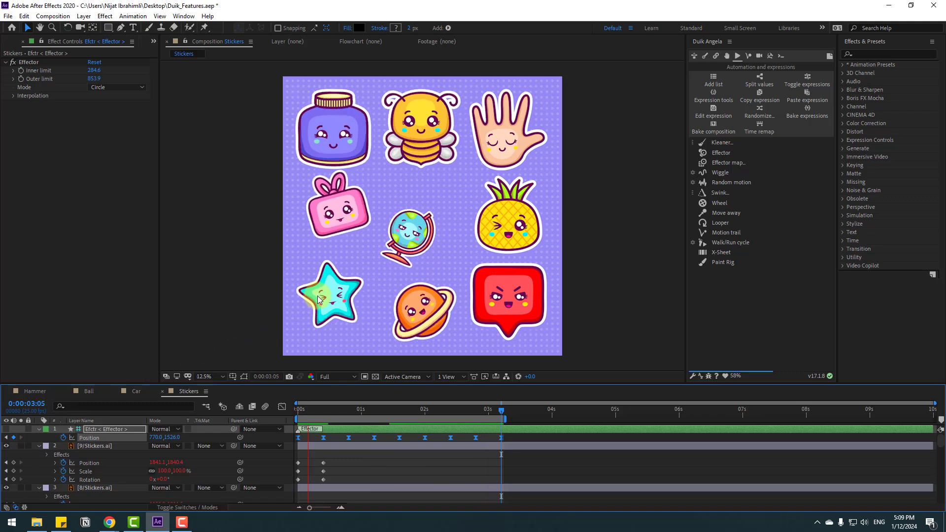
pyautogui.press(',')
pyautogui.press('.')
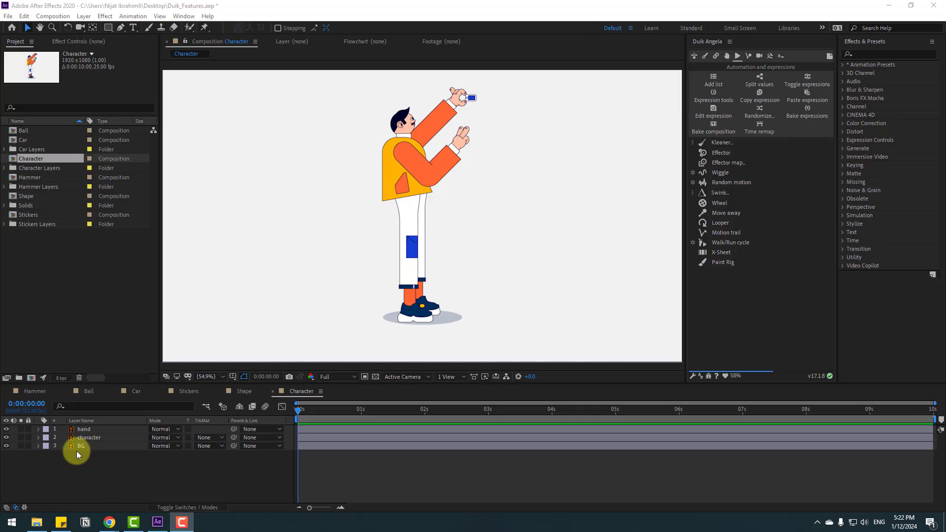
# Lock the BG layer in the Character composition.
pyautogui.click(244, 377)
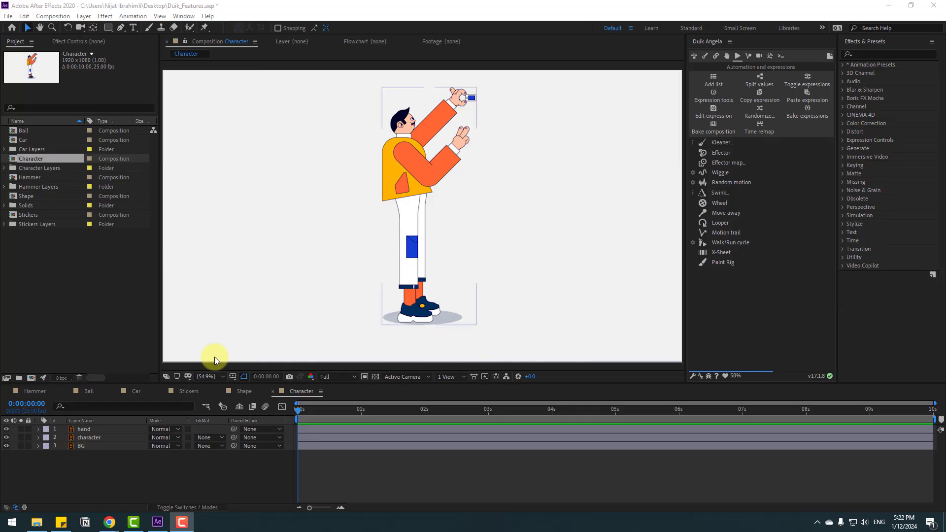
pyautogui.click(79, 446)
pyautogui.click(28, 446)
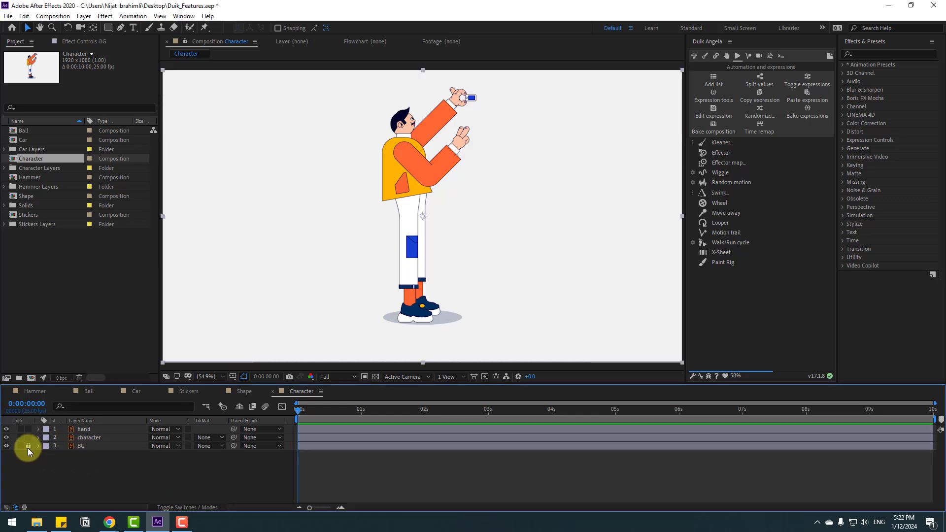
# Place Puppet pins on the hand layer at the front arm's shoulder, elbow and hand.
pyautogui.click(82, 430)
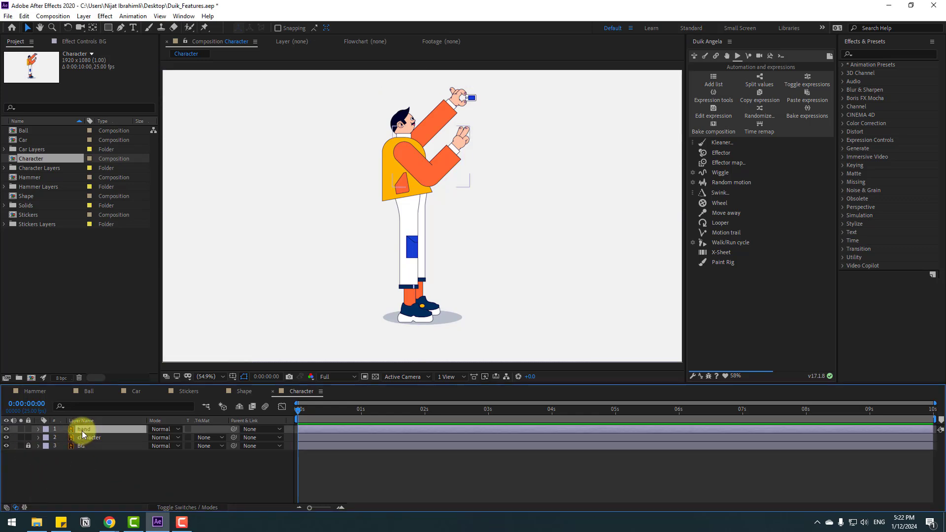
pyautogui.click(204, 28)
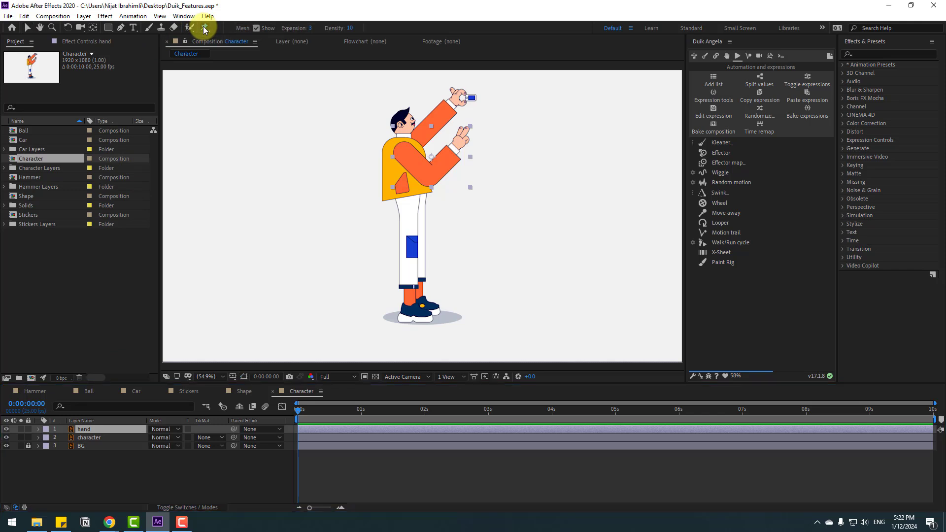
pyautogui.click(402, 149)
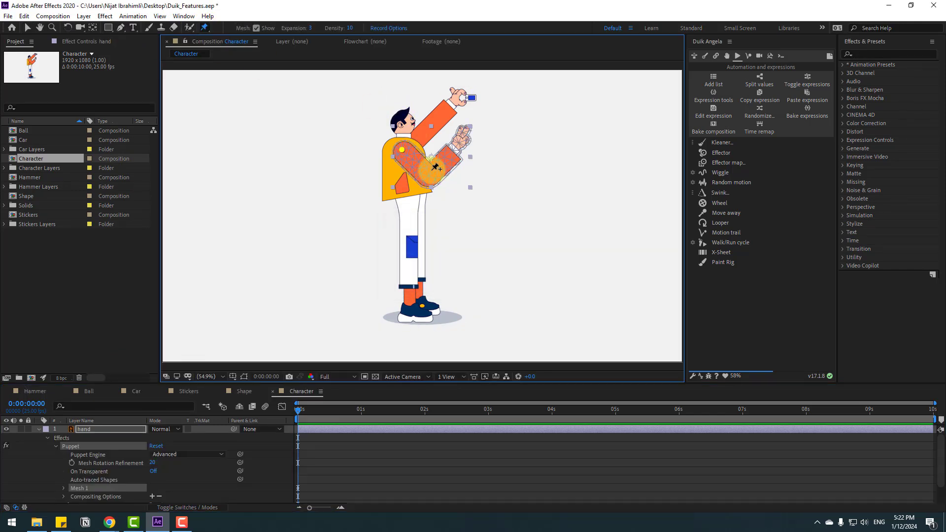
pyautogui.click(461, 138)
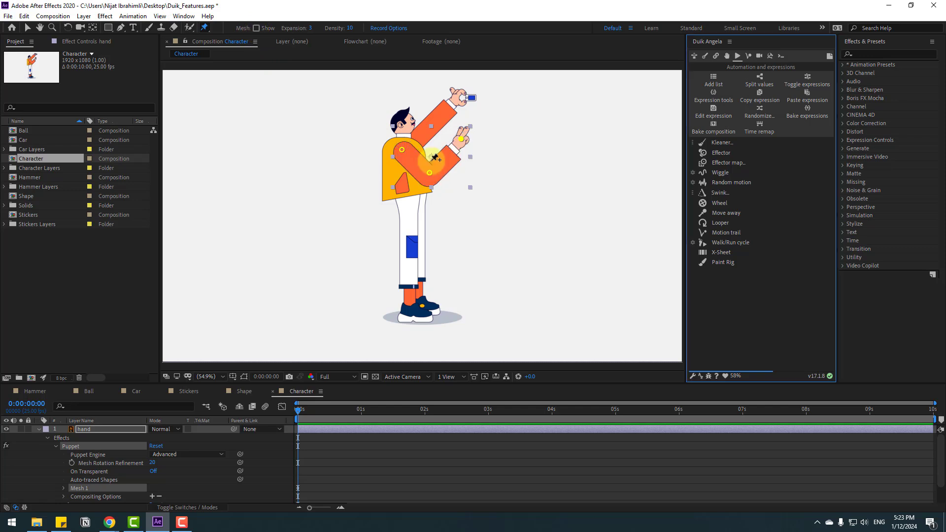
# Select the hand layer's Puppet effect and create control layers for its pins with Duik's Add Pins.
pyautogui.click(715, 56)
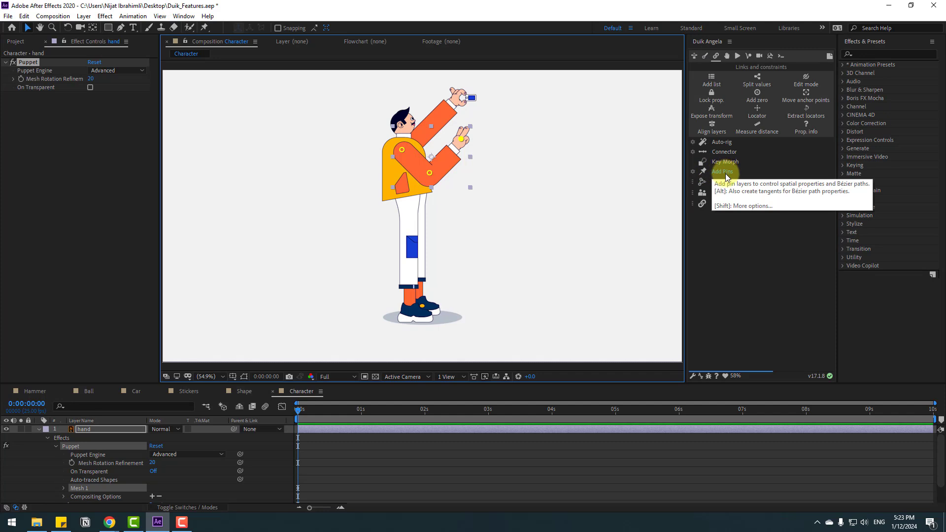
pyautogui.click(60, 460)
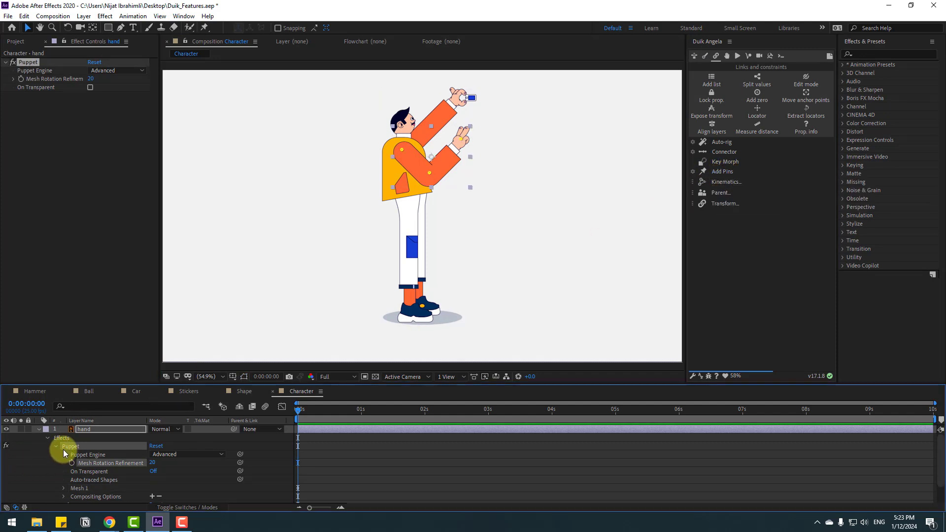
pyautogui.click(32, 63)
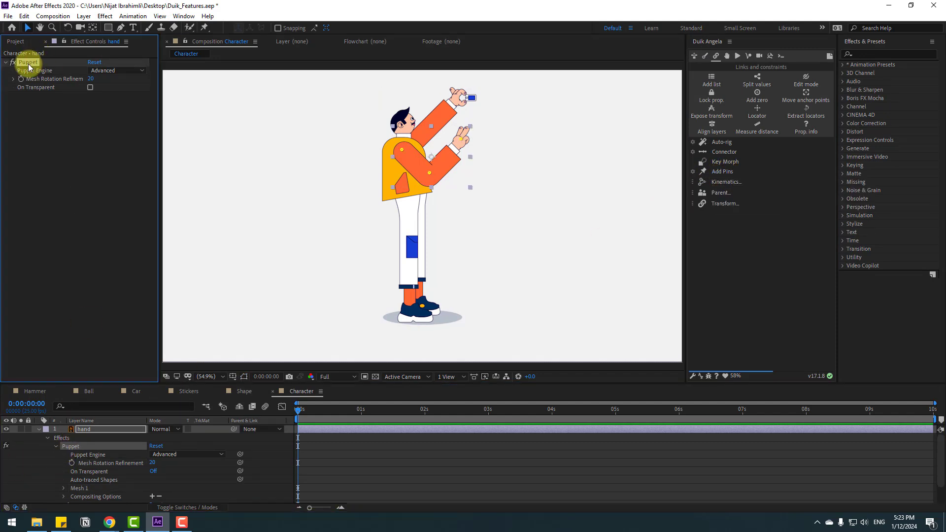
pyautogui.click(723, 173)
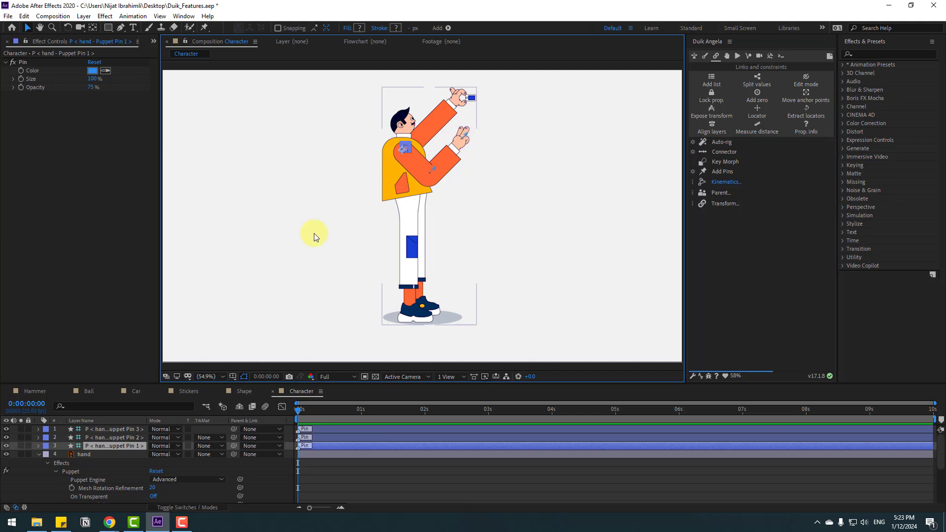
# Parent the Puppet Pin 3 layer to Puppet Pin 2 and Puppet Pin 2 to Puppet Pin 1, and collapse the hand layer.
pyautogui.click(108, 430)
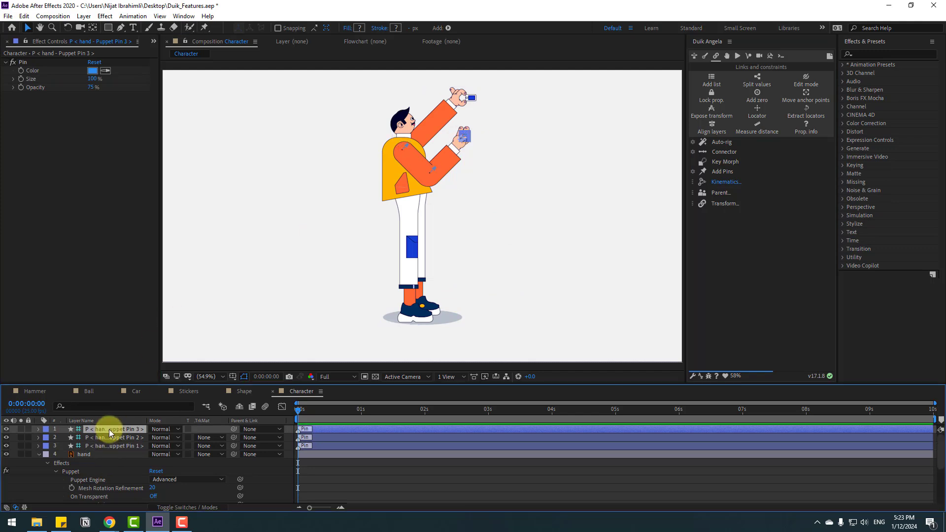
pyautogui.moveTo(234, 430); pyautogui.dragTo(96, 445)
pyautogui.click(114, 439)
pyautogui.click(39, 454)
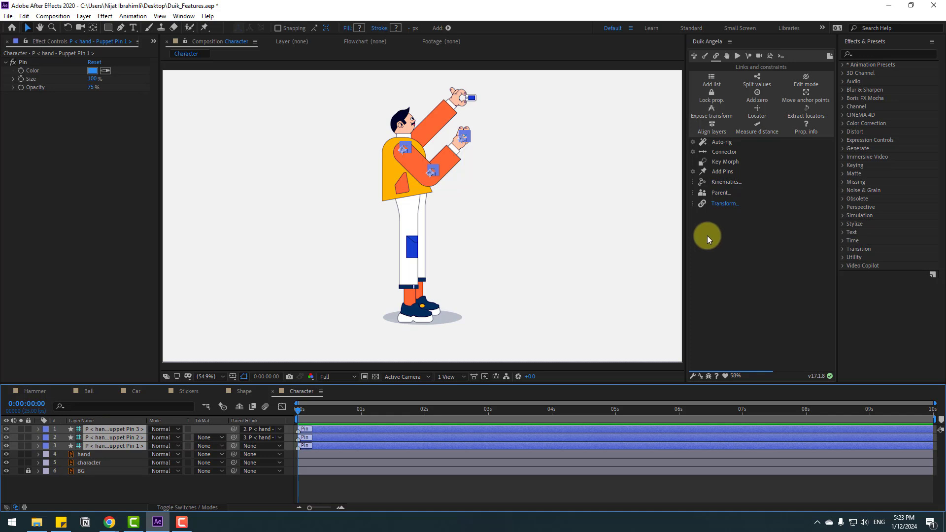
# Auto-rig the three parented pin layers and rename the resulting controller layer HAND CONTROLLER.
pyautogui.click(722, 143)
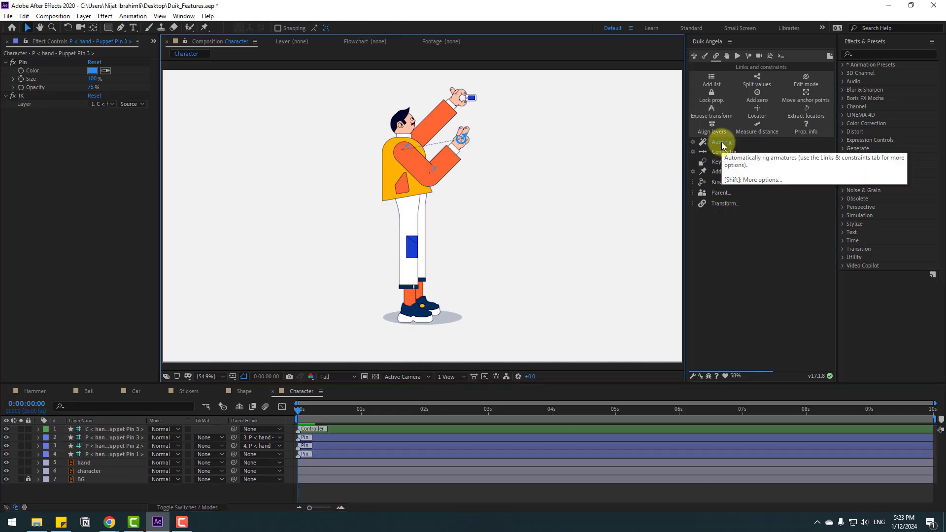
pyautogui.click(99, 493)
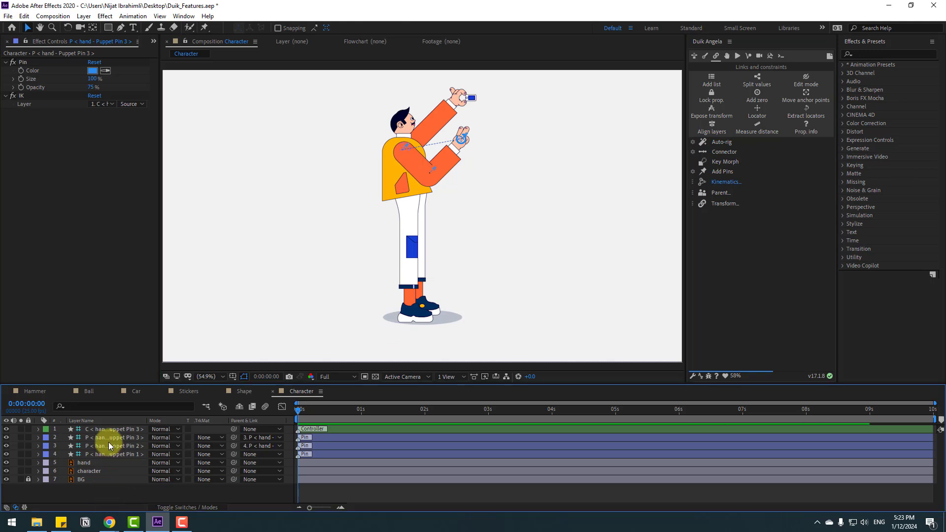
pyautogui.click(110, 431)
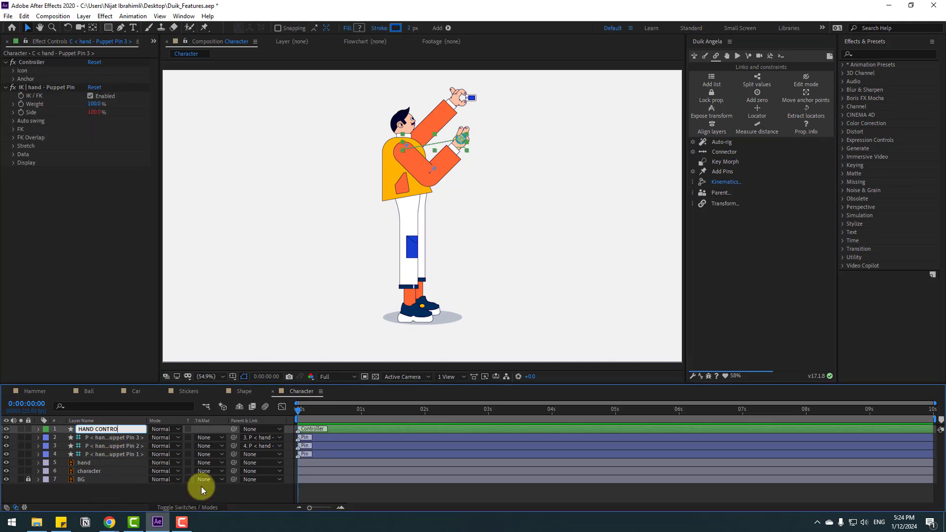
pyautogui.press('Return')
# Hide the character layer and test the arm's bending by moving HAND CONTROLLER around.
pyautogui.scroll(4, 484, 154)
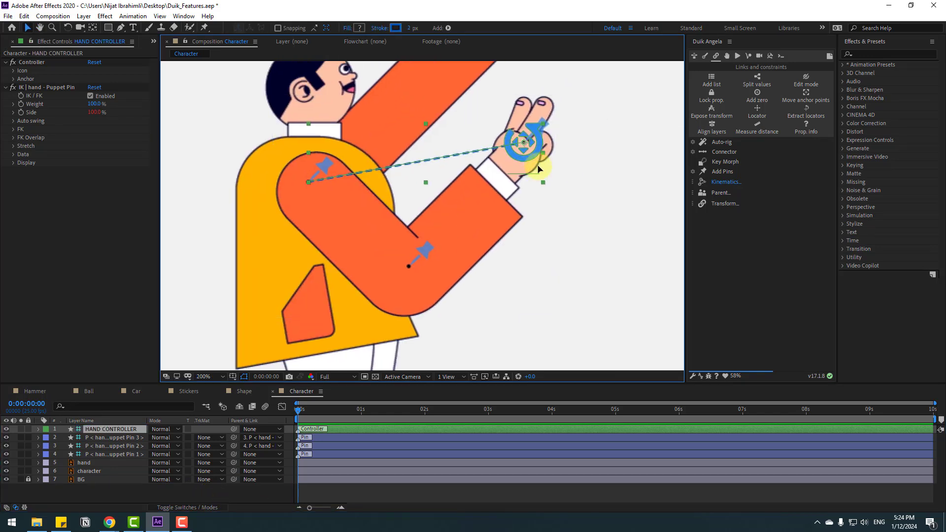
pyautogui.moveTo(538, 169); pyautogui.dragTo(523, 143)
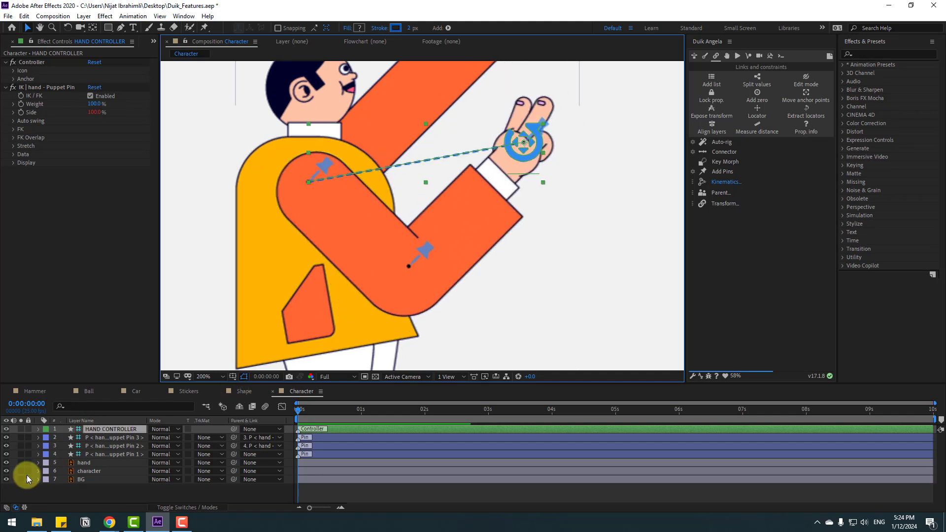
pyautogui.click(6, 471)
pyautogui.scroll(-2, 443, 213)
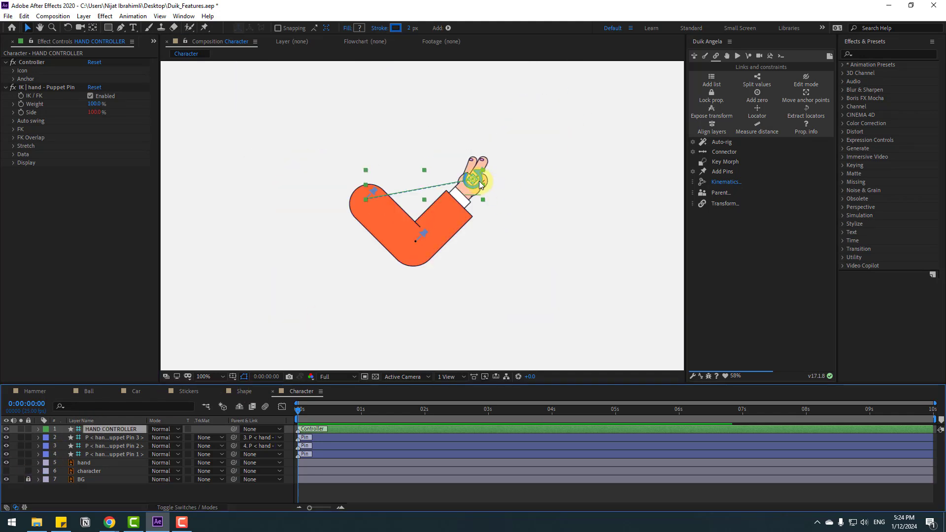
pyautogui.moveTo(480, 183); pyautogui.dragTo(512, 160)
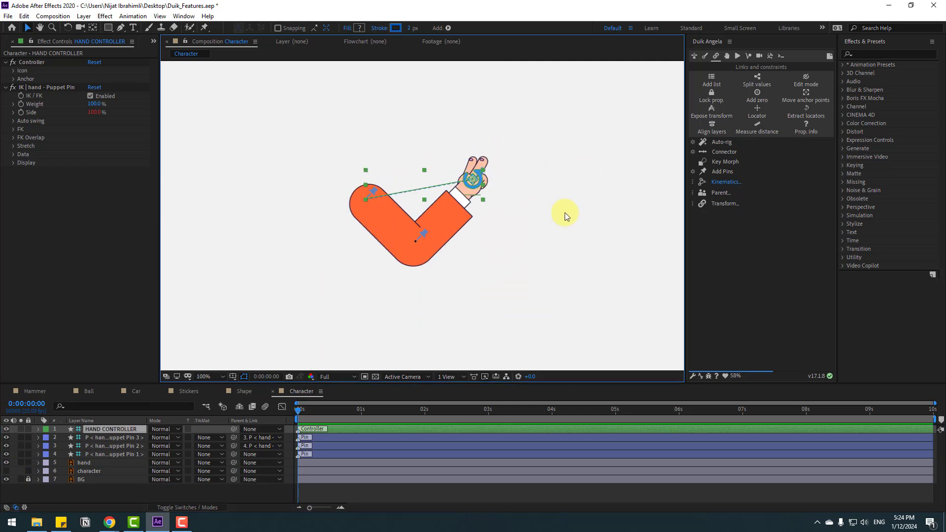
# Set the HAND CONTROLLER icon's color to green 4EFF00 and its icon position to 0, 2.
pyautogui.click(13, 71)
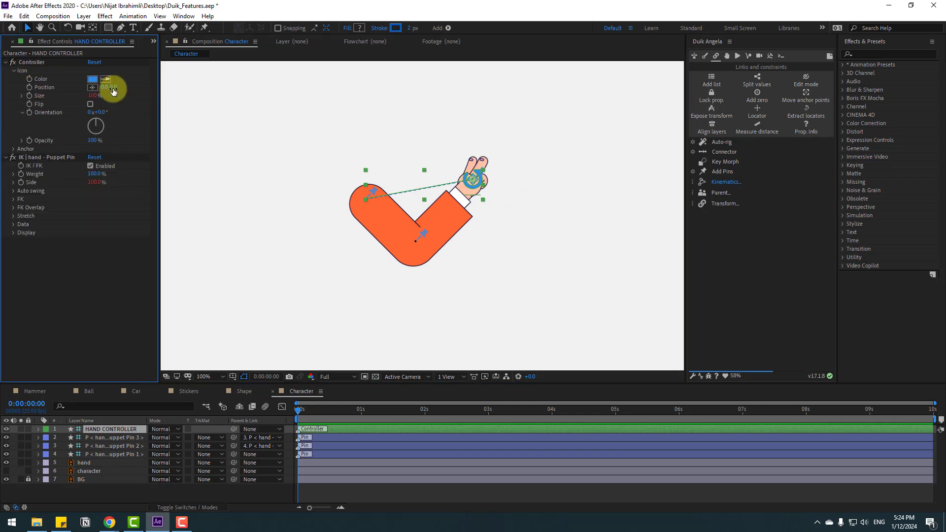
pyautogui.click(92, 79)
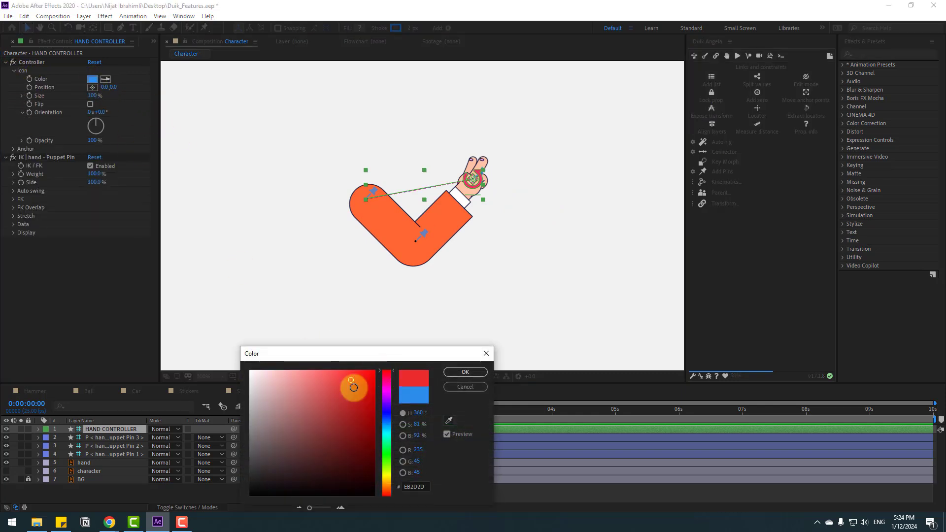
pyautogui.moveTo(353, 387); pyautogui.dragTo(347, 363)
pyautogui.click(387, 460)
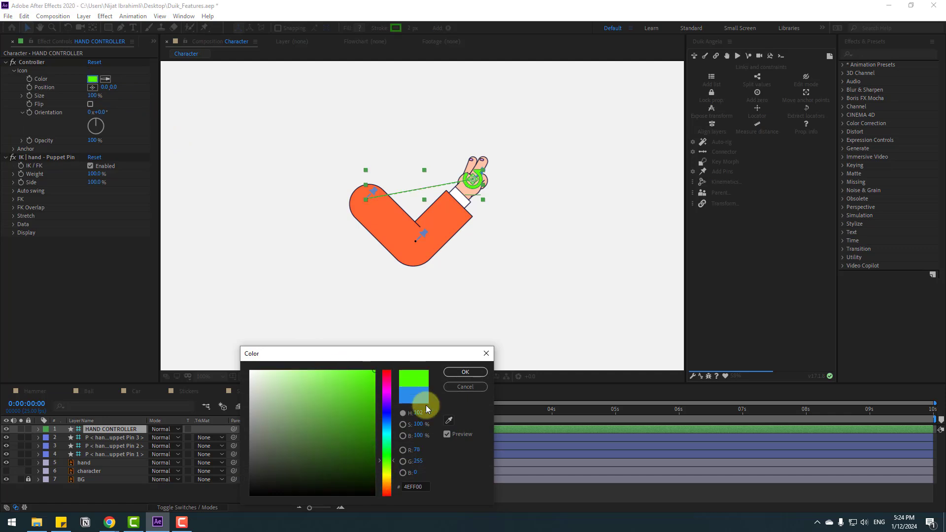
pyautogui.click(463, 372)
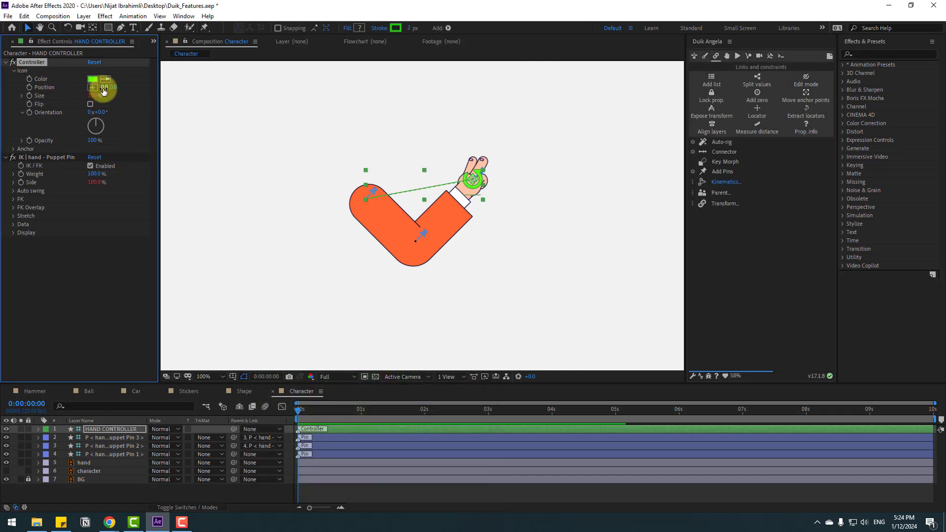
pyautogui.moveTo(104, 91); pyautogui.dragTo(90, 106)
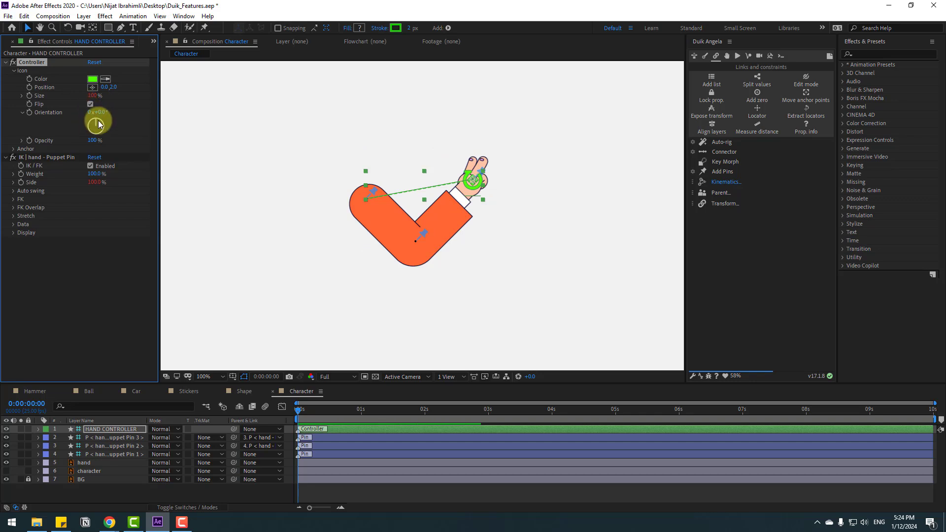
pyautogui.moveTo(116, 113); pyautogui.dragTo(138, 129)
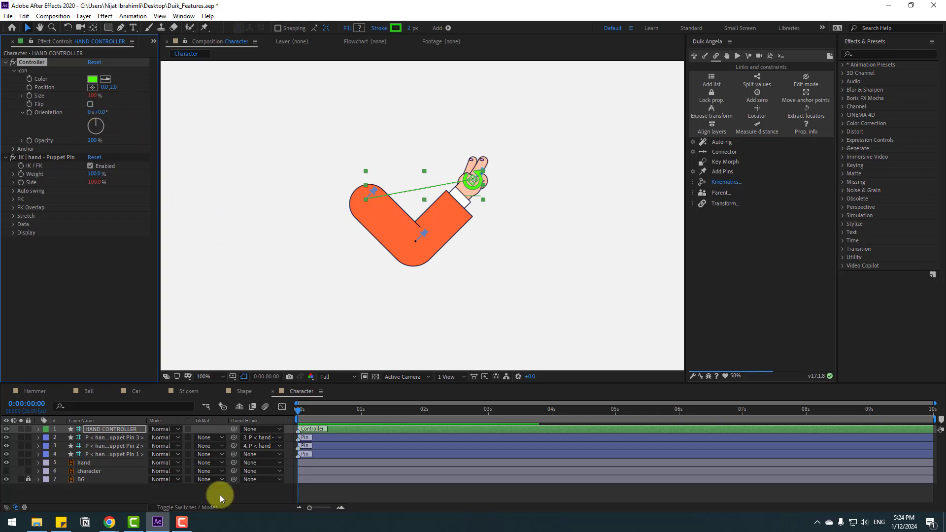
# Keyframe HAND CONTROLLER's Position at 0 s and move it down to 1104.9, 346 at about frame 12.
pyautogui.click(106, 430)
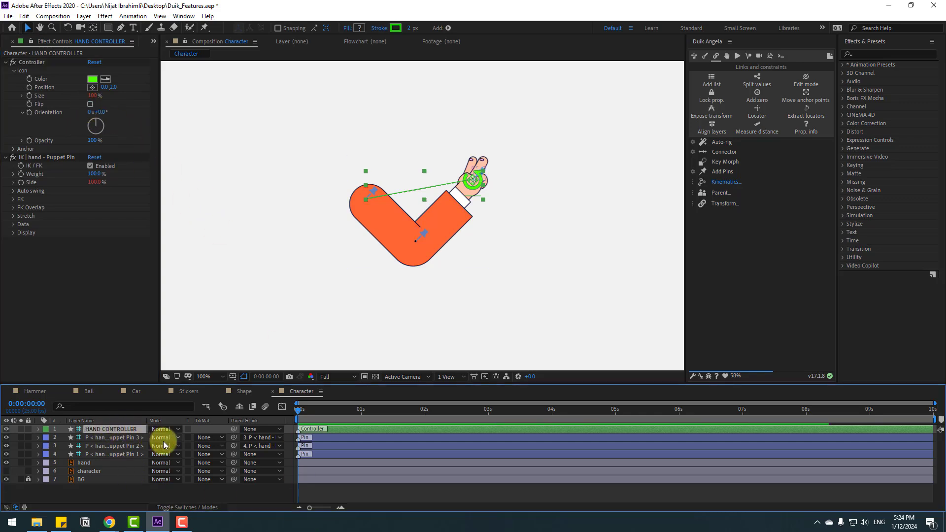
pyautogui.press('p')
pyautogui.click(63, 437)
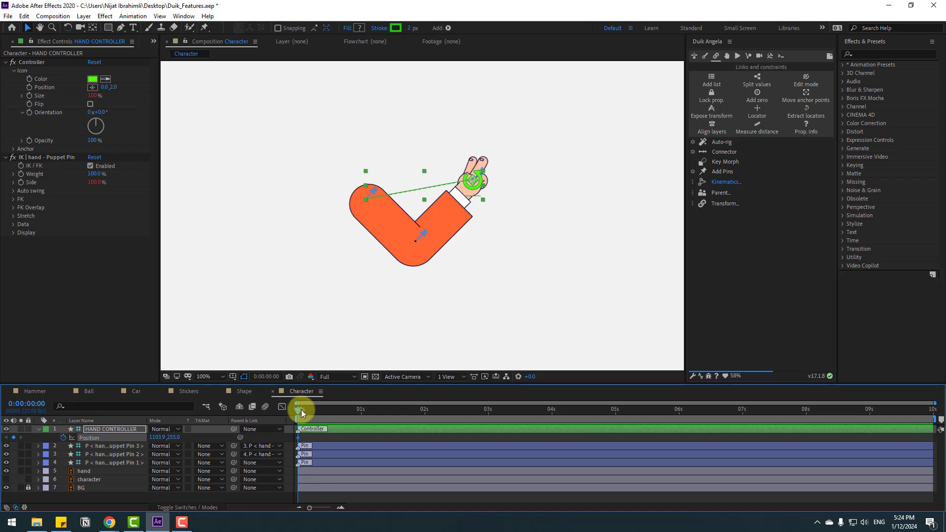
pyautogui.moveTo(476, 179); pyautogui.dragTo(474, 224)
# Add HAND CONTROLLER Position keyframes at 1:03 (1028.9, 164), 1:16 and 2:04 (1024.9, 166) to raise and wave the hand.
pyautogui.moveTo(342, 418); pyautogui.dragTo(371, 414)
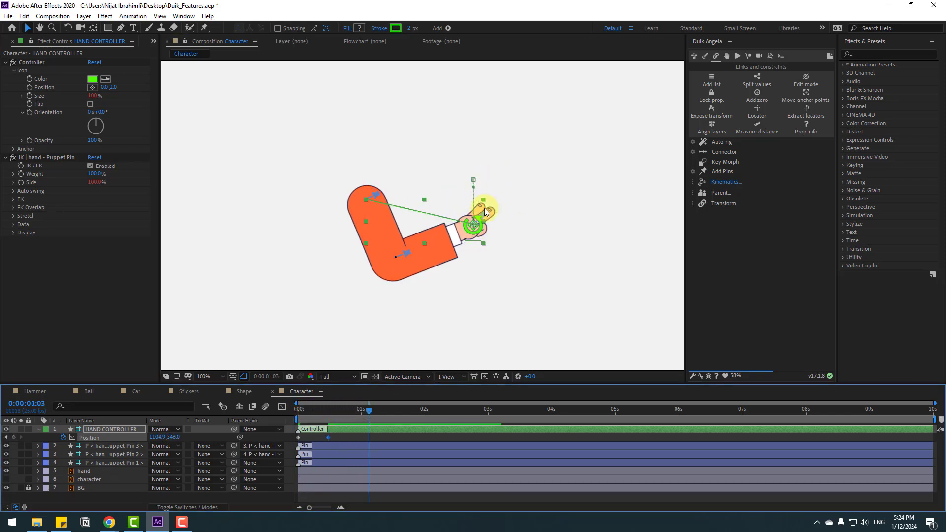
pyautogui.moveTo(485, 212); pyautogui.dragTo(434, 136)
pyautogui.moveTo(390, 409); pyautogui.dragTo(402, 415)
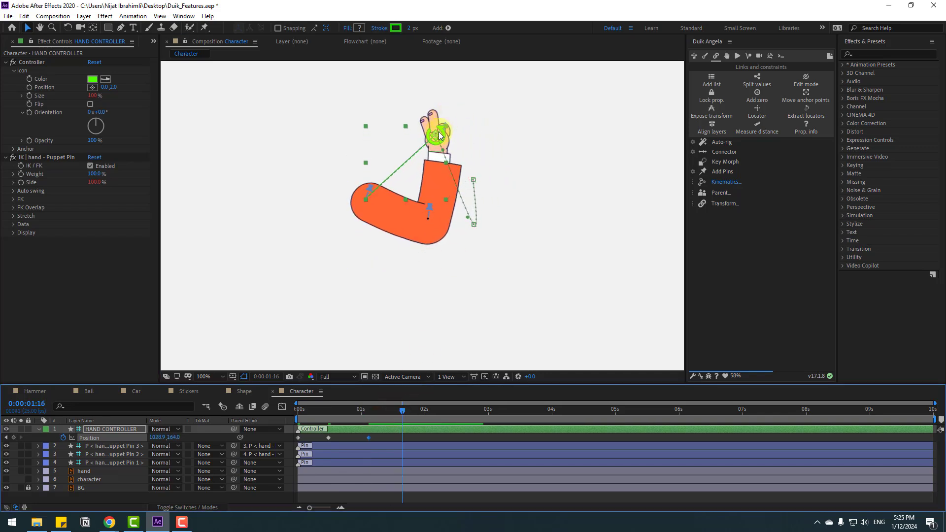
pyautogui.moveTo(440, 136)
pyautogui.mouseDown()
pyautogui.moveTo(456, 141)
pyautogui.moveTo(438, 145)
pyautogui.mouseUp()
pyautogui.click(434, 409)
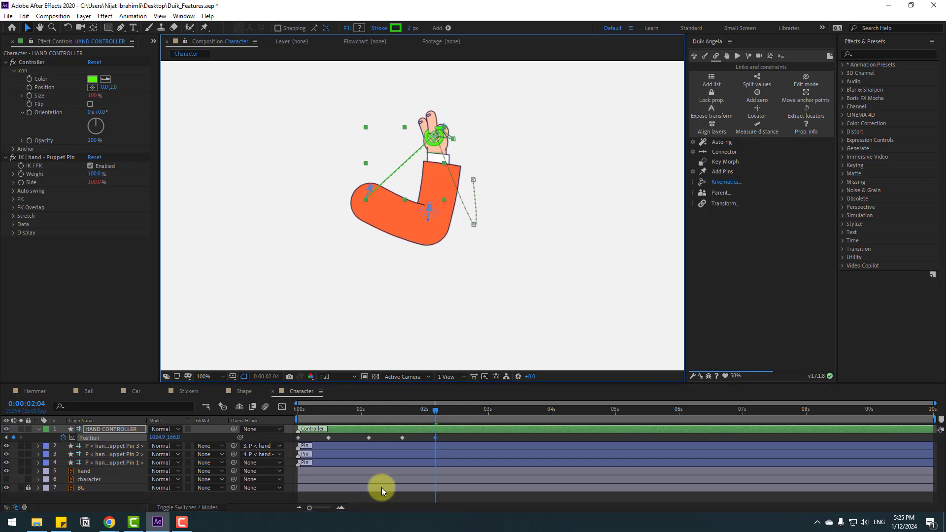
# Apply Easy Ease to all of HAND CONTROLLER's Position keyframes and preview the motion with the work area ending at 2:17.
pyautogui.moveTo(445, 440); pyautogui.dragTo(293, 433)
pyautogui.rightClick(298, 438)
pyautogui.moveTo(340, 430)
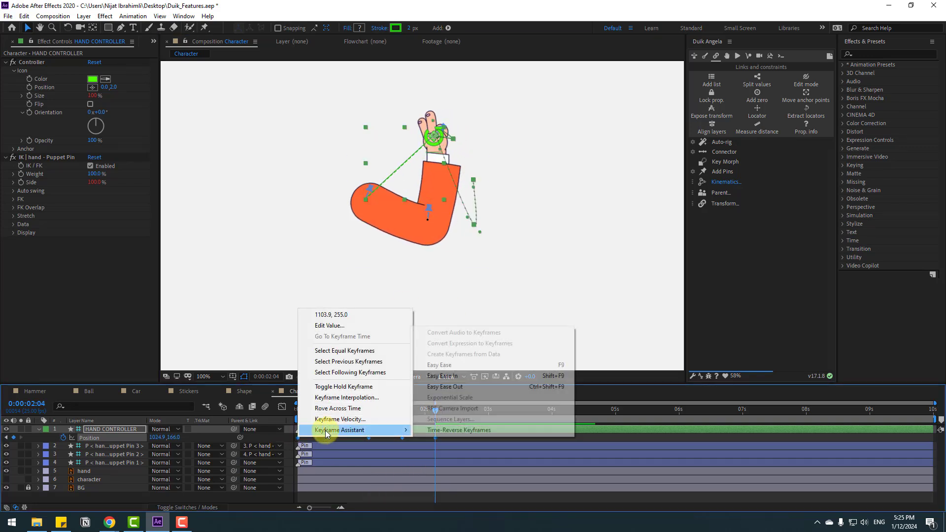
pyautogui.click(449, 367)
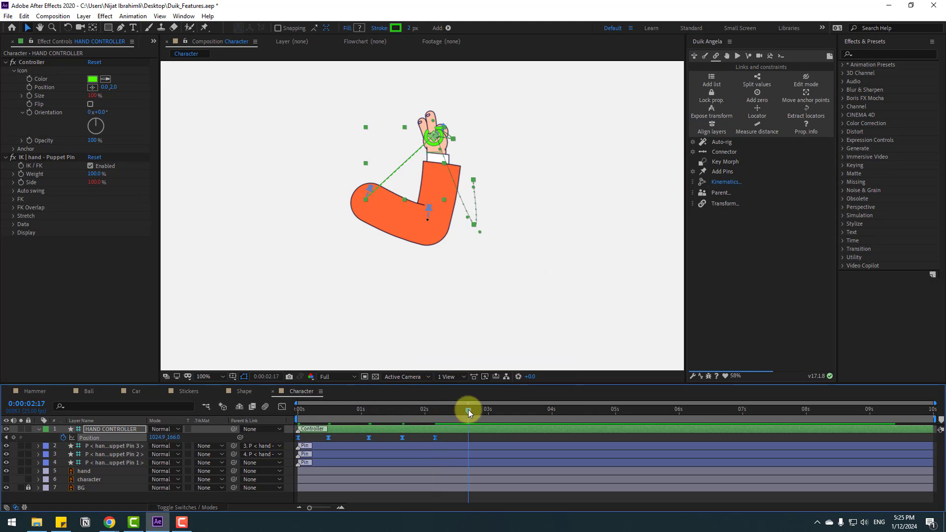
pyautogui.press('n')
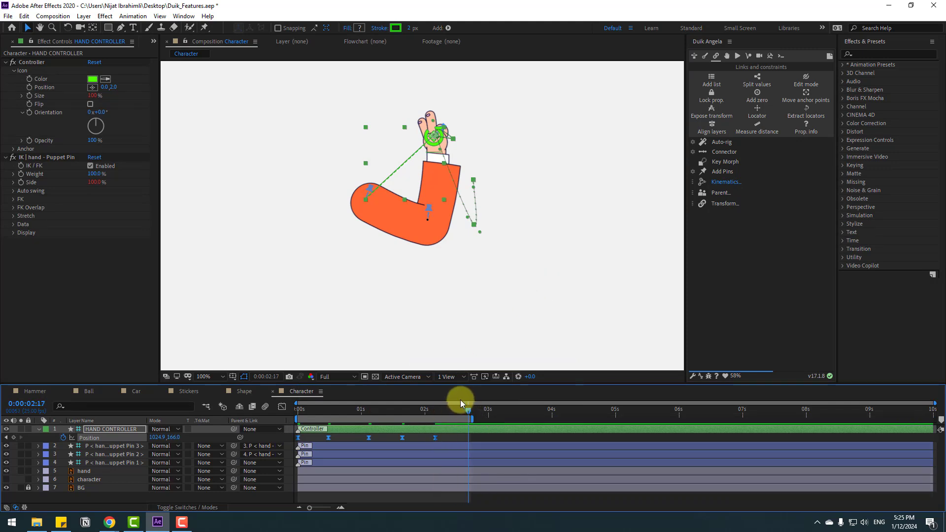
pyautogui.press('space')
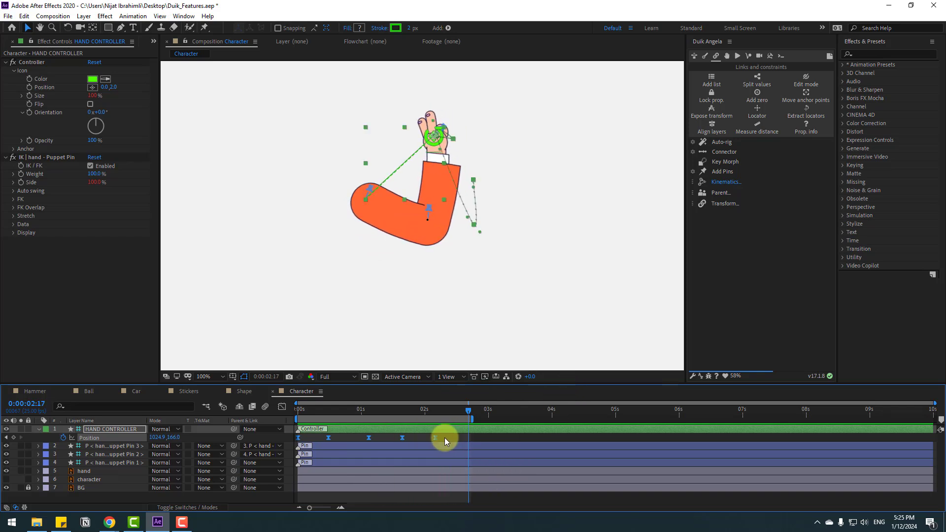
# Set the Spatial Interpolation of all HAND CONTROLLER Position keyframes to Linear and preview the arm motion.
pyautogui.moveTo(444, 437); pyautogui.dragTo(302, 437)
pyautogui.rightClick(302, 437)
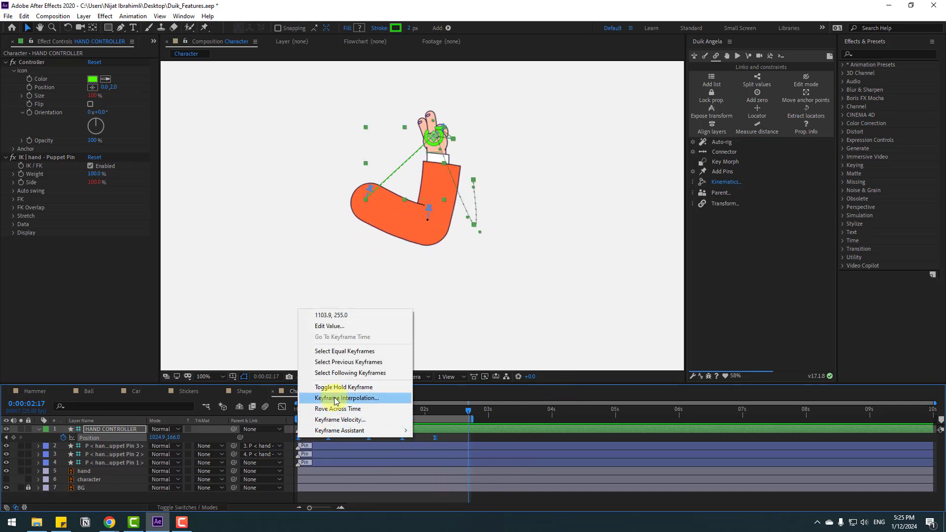
pyautogui.click(364, 398)
pyautogui.click(463, 244)
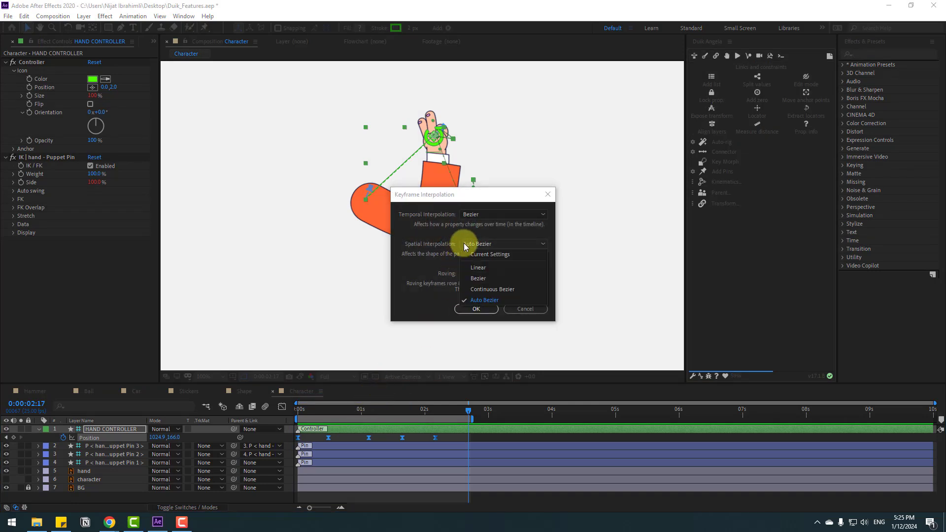
pyautogui.click(493, 266)
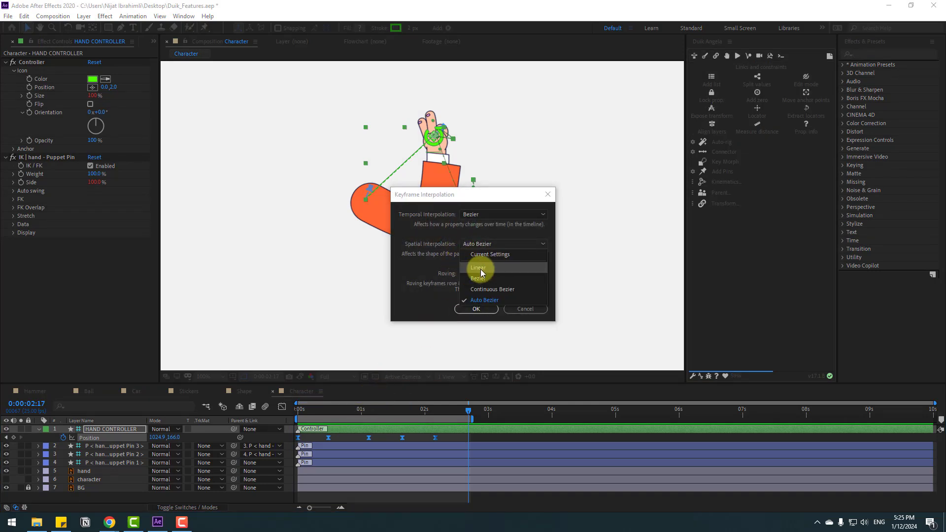
pyautogui.click(484, 310)
pyautogui.press('space')
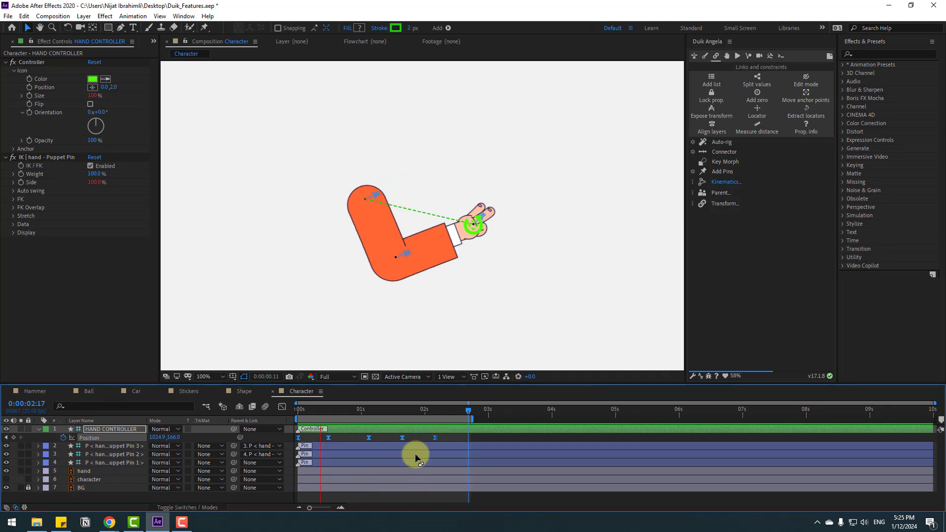
# Stretch HAND CONTROLLER's Position keyframes proportionally so the last one falls at about 2:17, and preview the slower motion.
pyautogui.press('space')
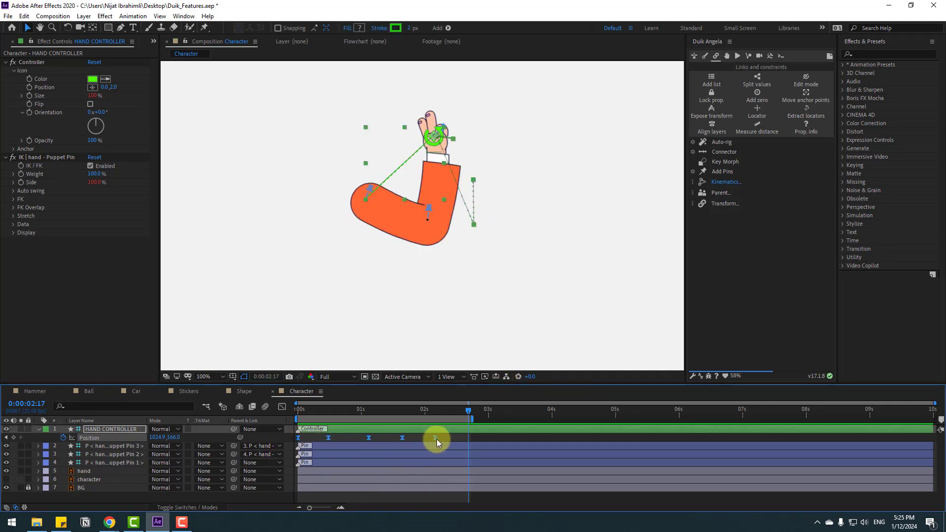
pyautogui.moveTo(436, 439); pyautogui.dragTo(470, 441)
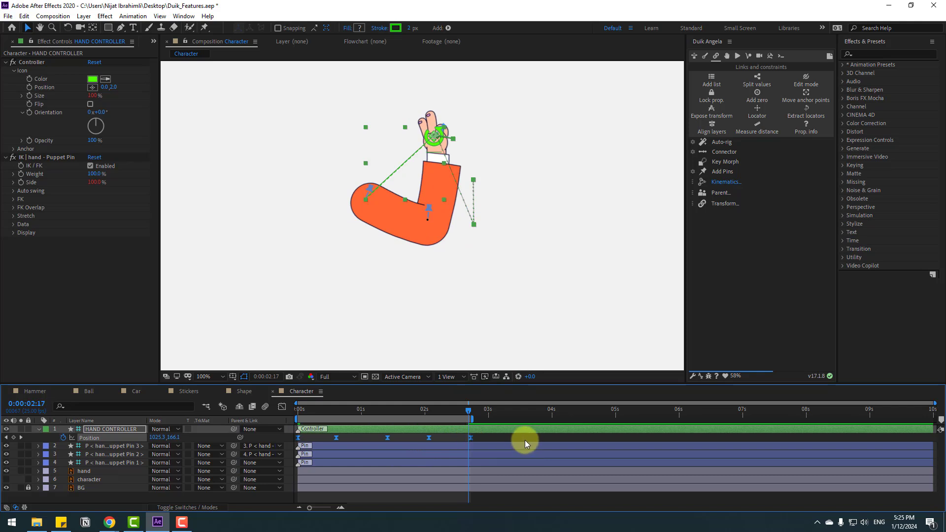
pyautogui.press('space')
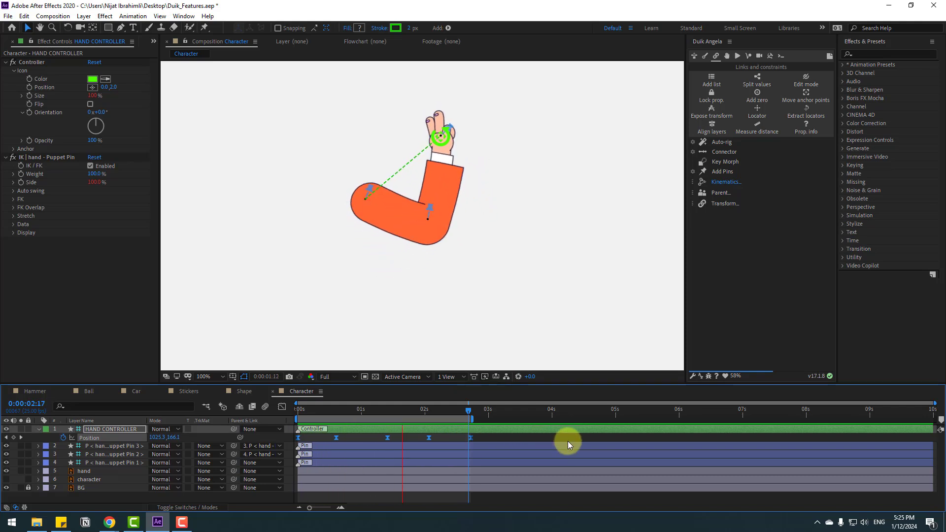